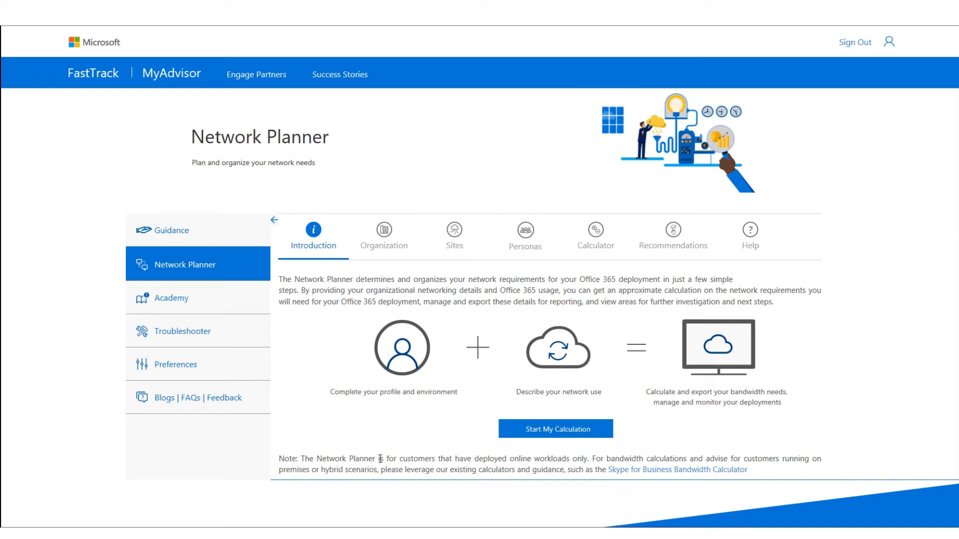
Start the calculation and save a new organization named Contoso.
click(568, 435)
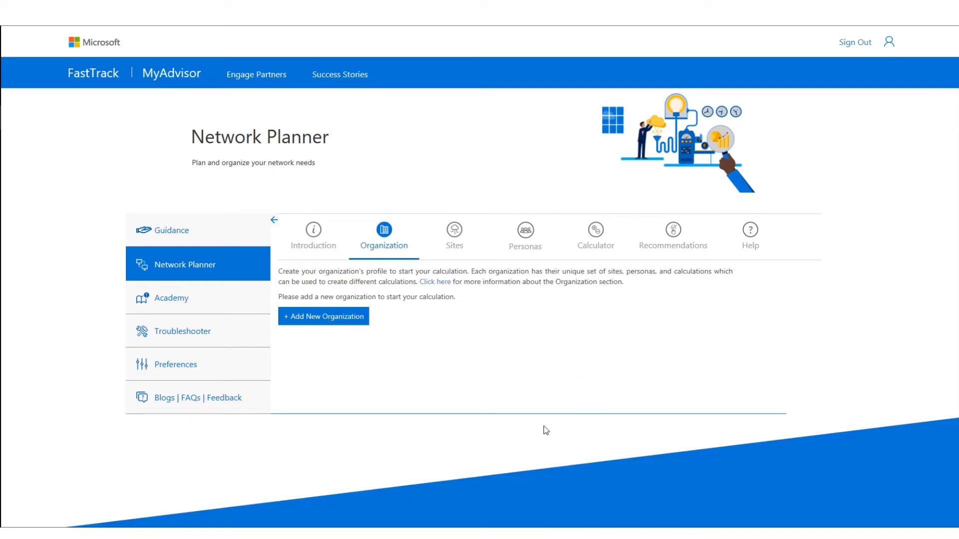
click(348, 320)
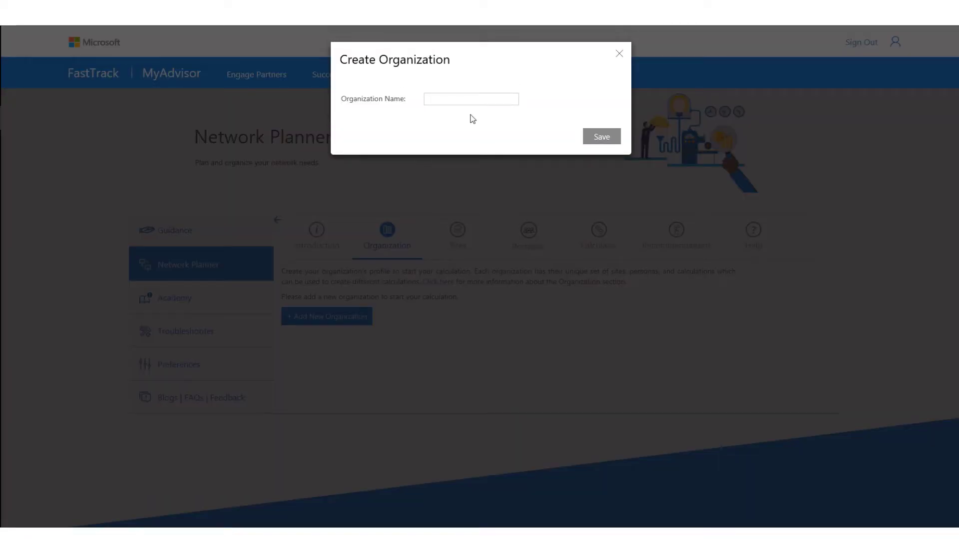
click(471, 100)
text(Contoso)
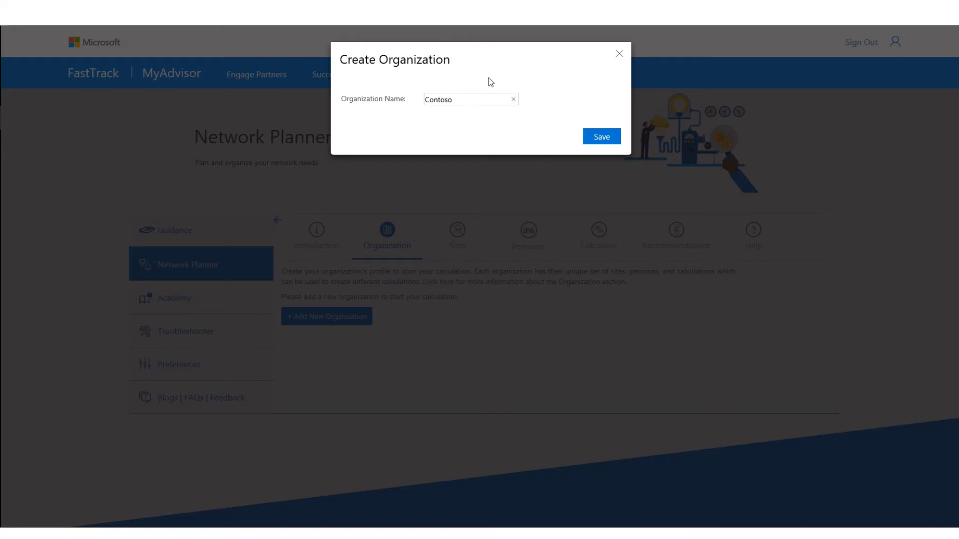
click(610, 140)
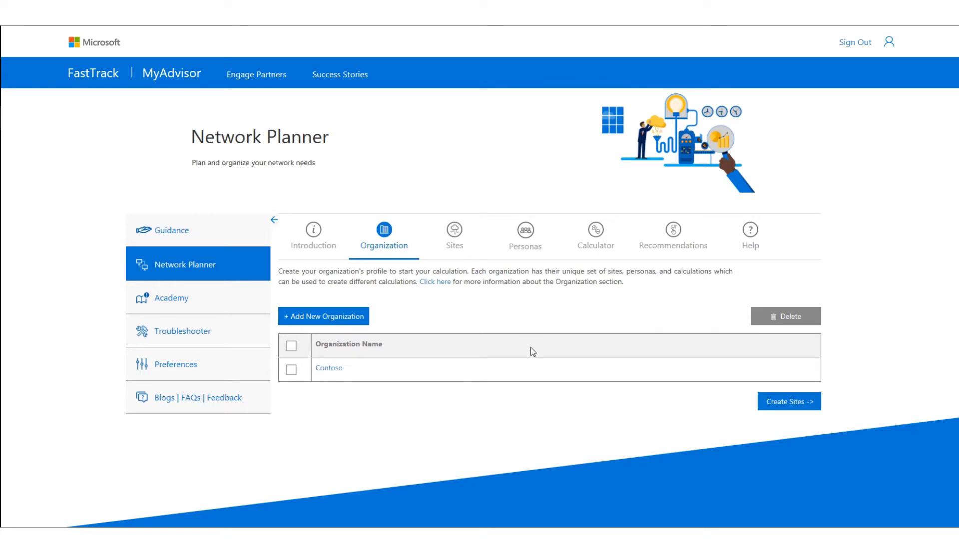
Continue from the Contoso organization to its Sites step with Create Sites.
click(794, 407)
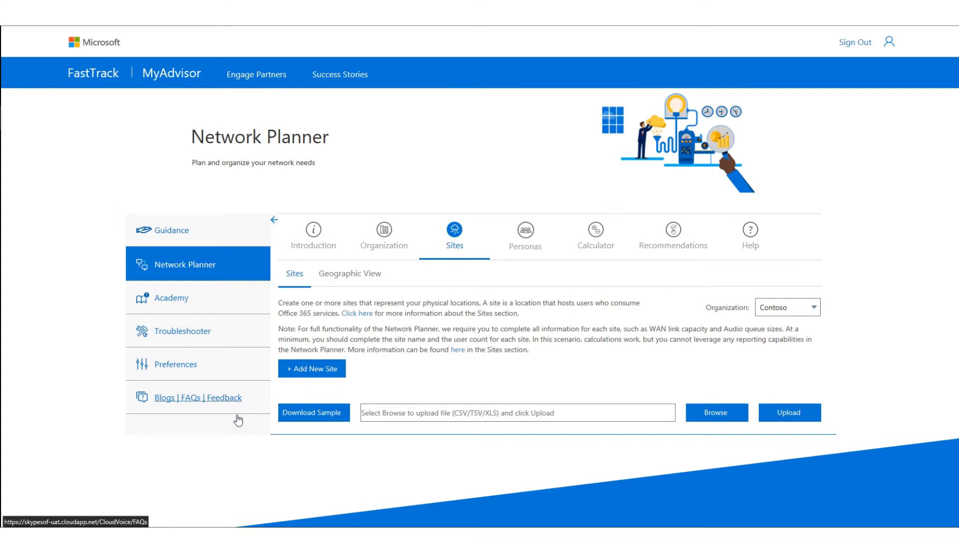
Add a new site named Schiphol Office, organization Microsoft, building The Outlook.
click(332, 372)
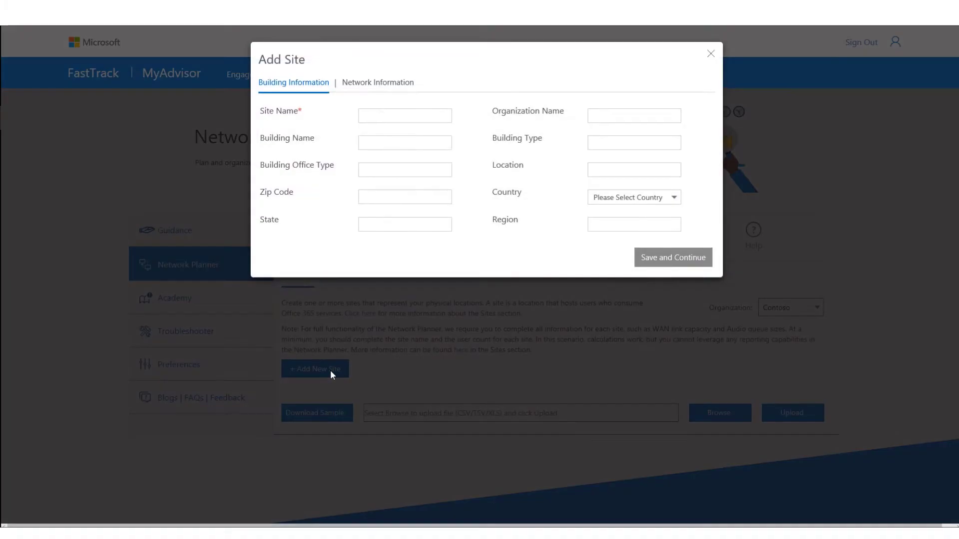
click(411, 117)
text(S)
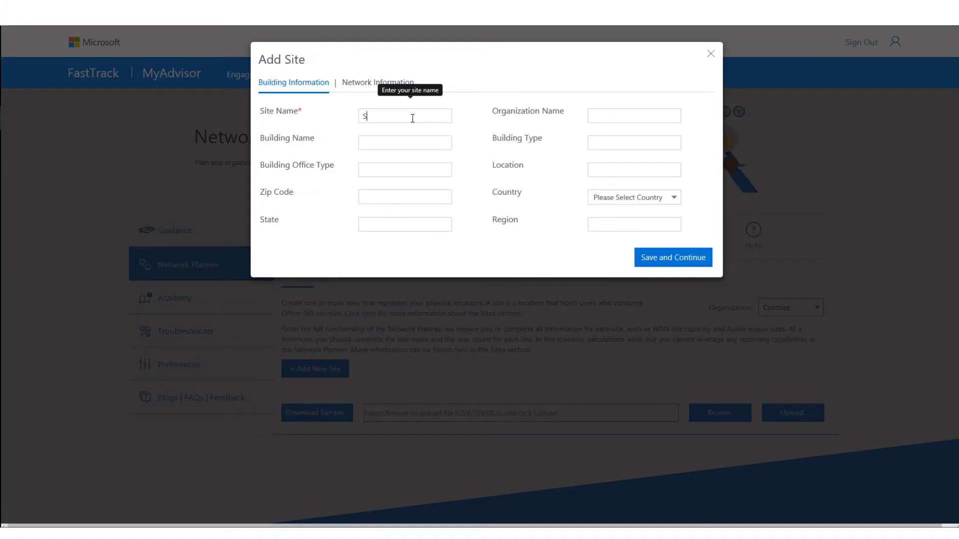
text(chip hol Office)
key(Tab)
text(Microsoft)
key(Tab)
text(The Outlook)
Enter building type Office Building, city Schiphol and zip code 1118CZ.
key(Tab)
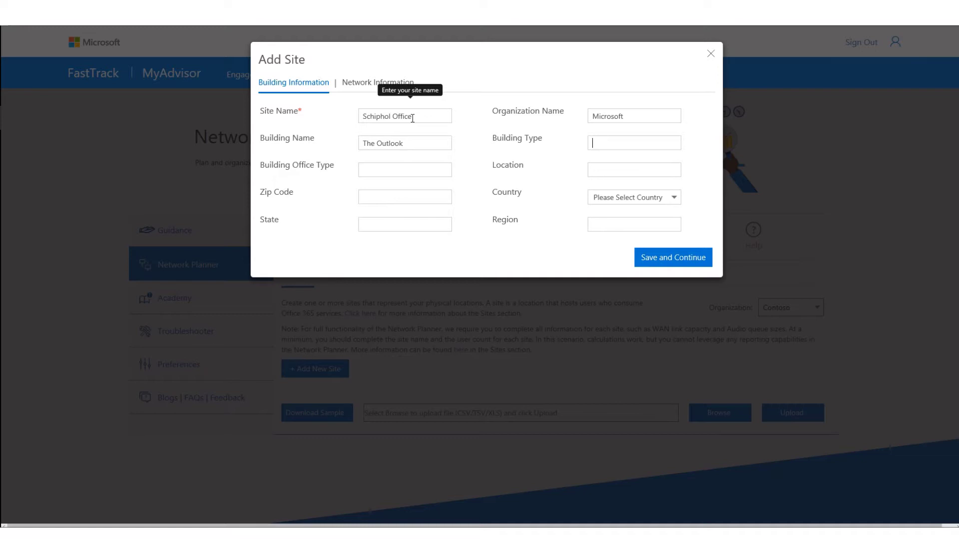
text(Office Building)
key(Tab)
text(BuildingSchiphol)
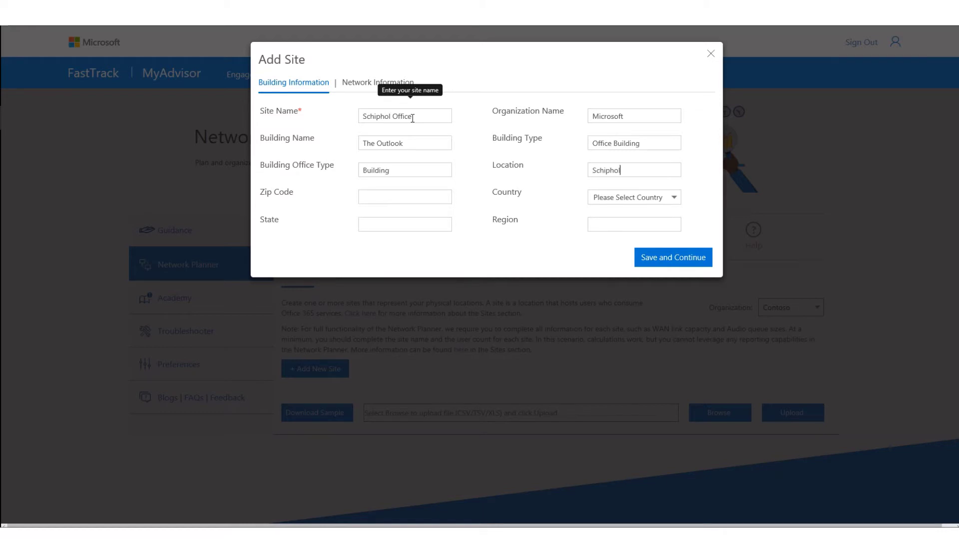
key(Tab)
text(1118CZ)
Set the country to Netherlands and the state to Noord-Holland.
click(625, 198)
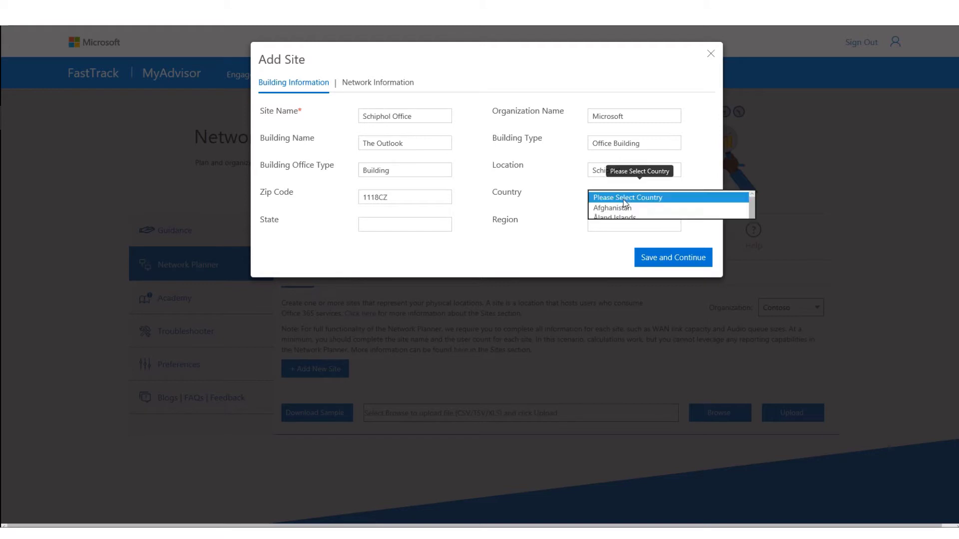
text(neth)
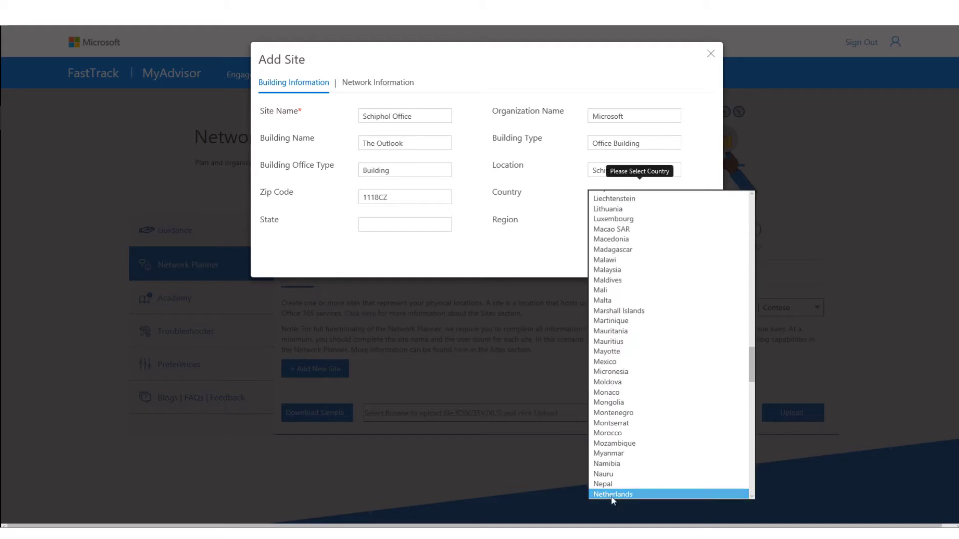
click(614, 494)
click(391, 227)
text(Noord-Holland)
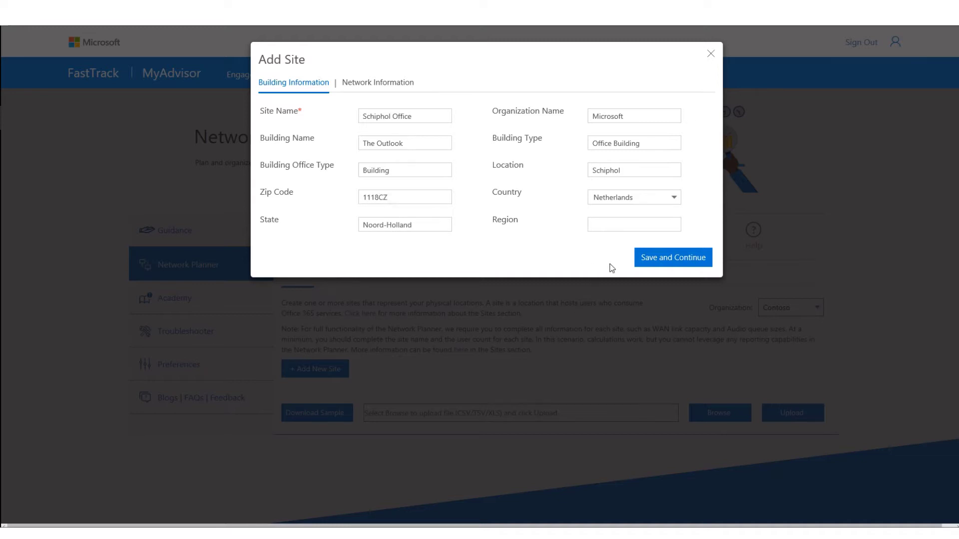
Save the building details and enter subnets 10.0.0.0/24 and 10.0.1.0/24.
click(691, 256)
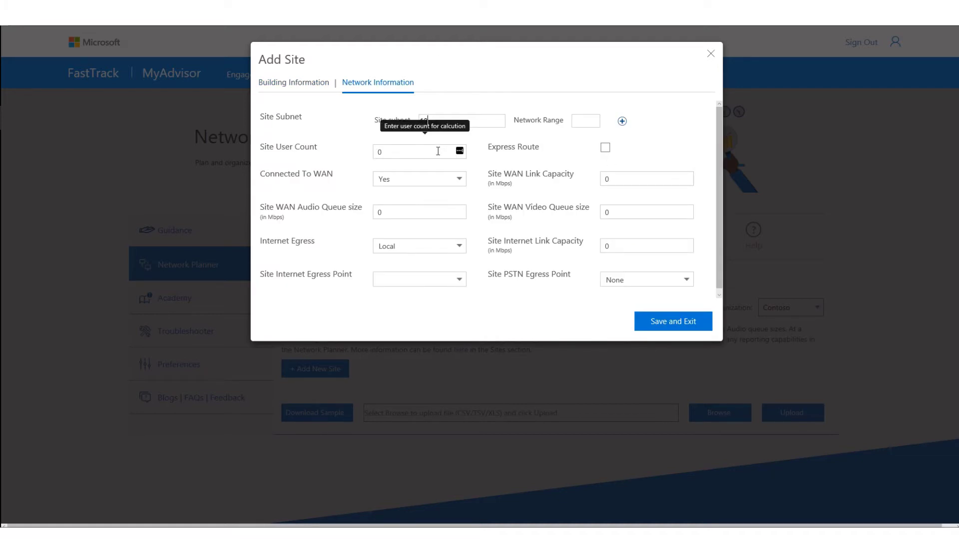
text(.0.0.0)
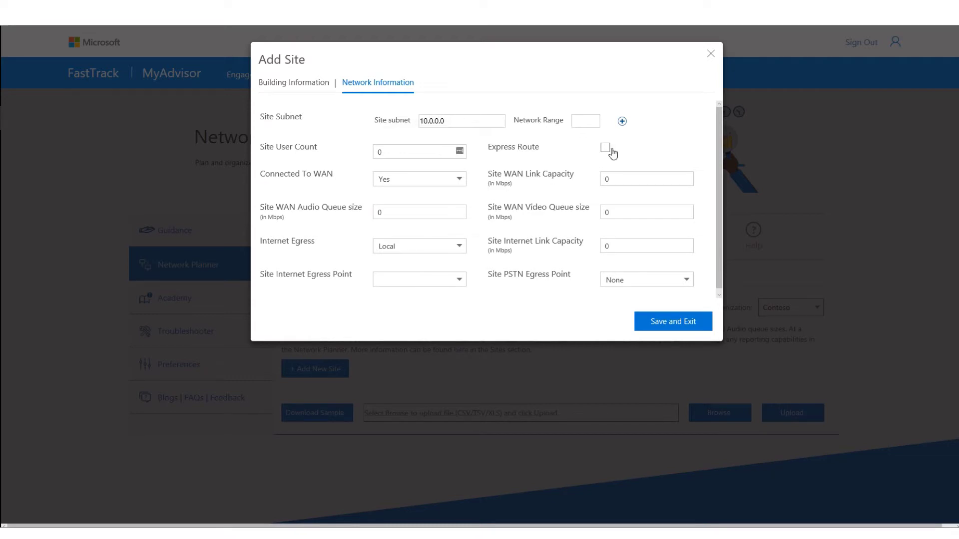
text(24)
click(622, 121)
drag(500, 143, 174, 139)
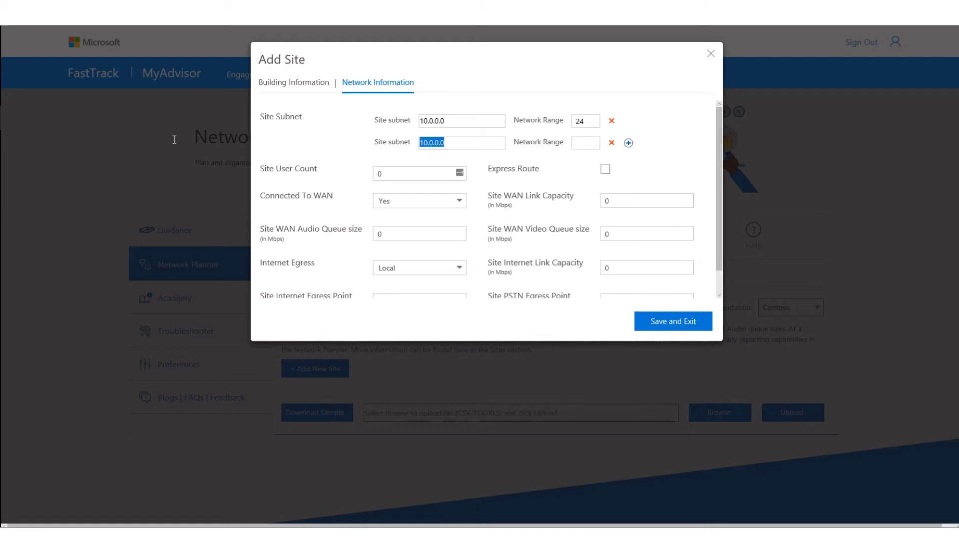
text(10.0.1.0)
key(Tab)
text(24)
Set 1400 users, 100 Mbps WAN link, audio queue 10 and video queue 20.
key(Tab)
key(ctrl+a)
text(1400)
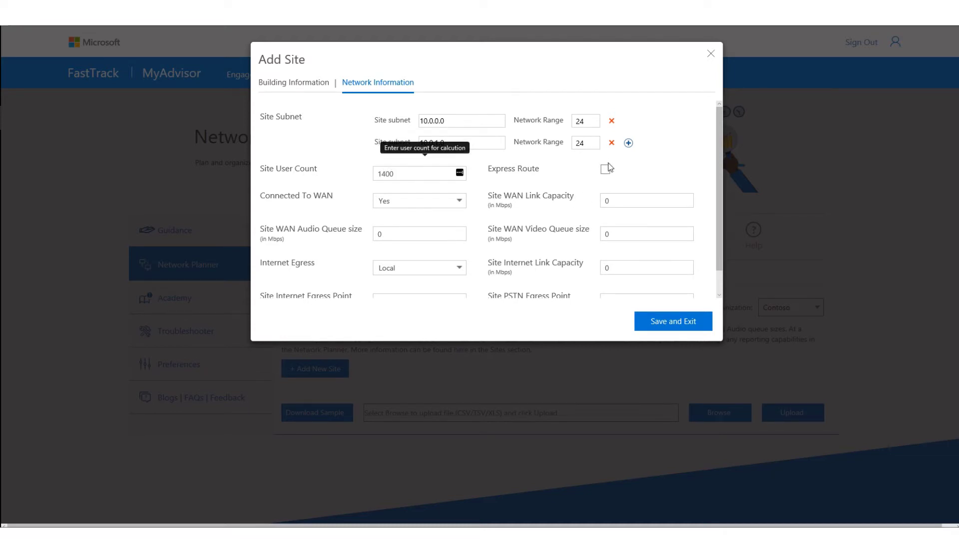
click(606, 202)
text(100)
key(Tab)
text(10)
key(Tab)
text(20)
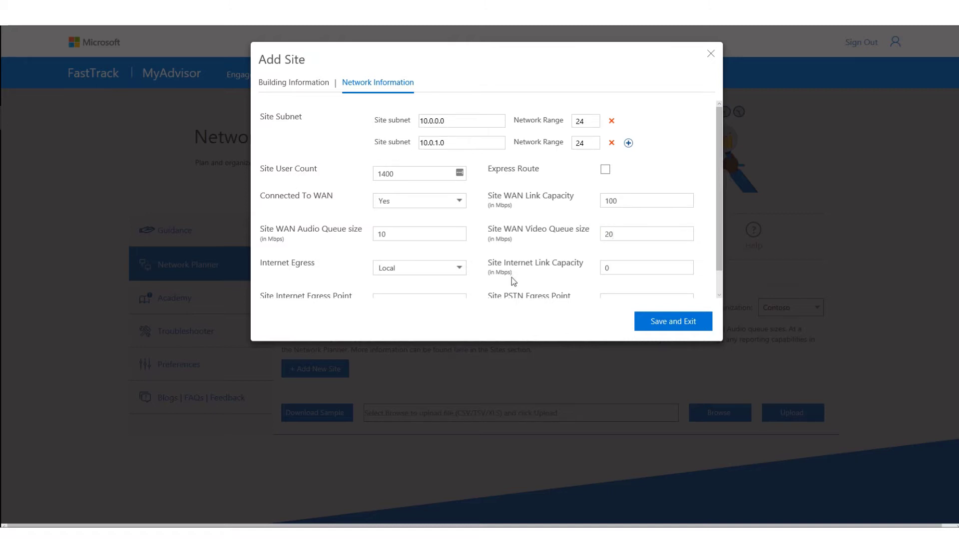
Set internet link capacity to 100 Mbps and PSTN egress point to Local.
scroll(476, 260, down, 1)
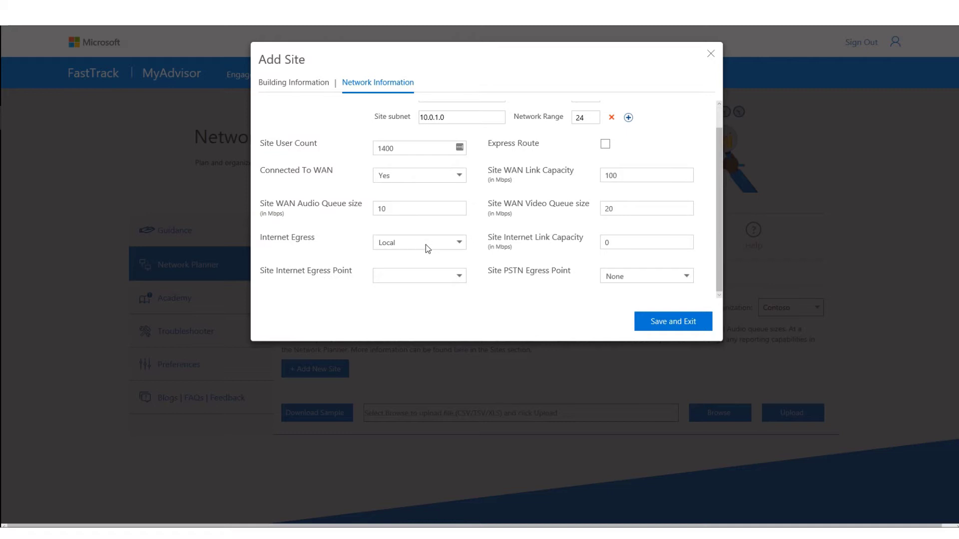
double_click(623, 244)
text(100)
click(617, 279)
click(623, 287)
Save and exit Schiphol Office, export the sites In CQD Format, and open the CSV.
click(683, 322)
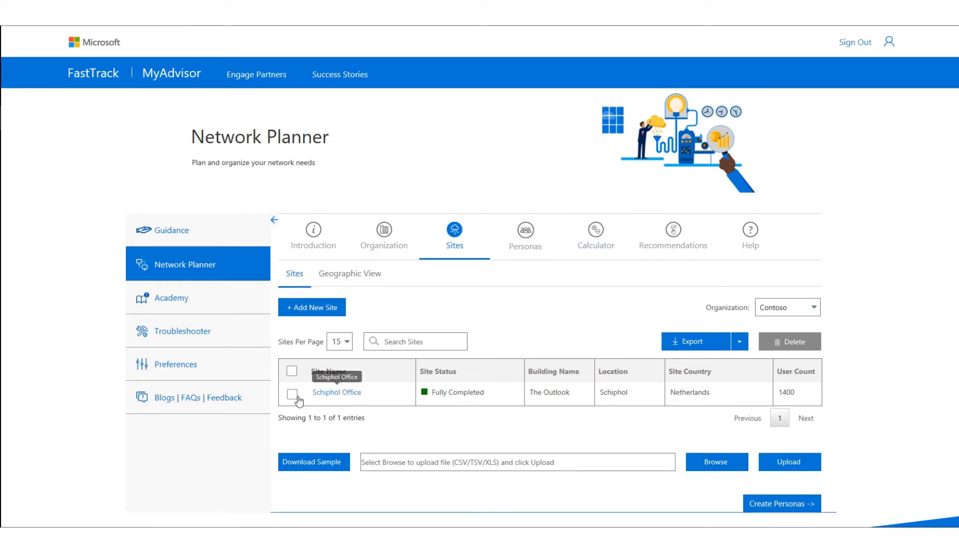
mouse_move(451, 391)
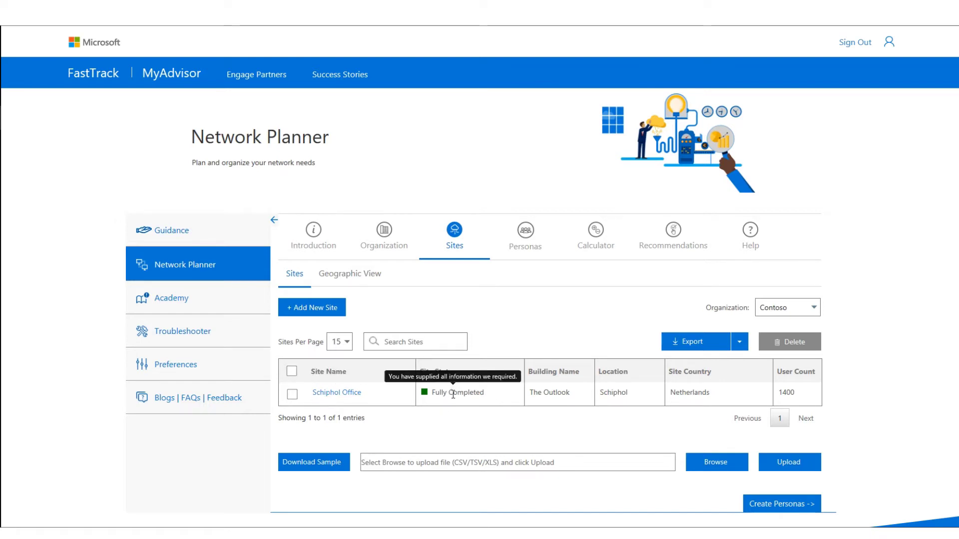
click(738, 342)
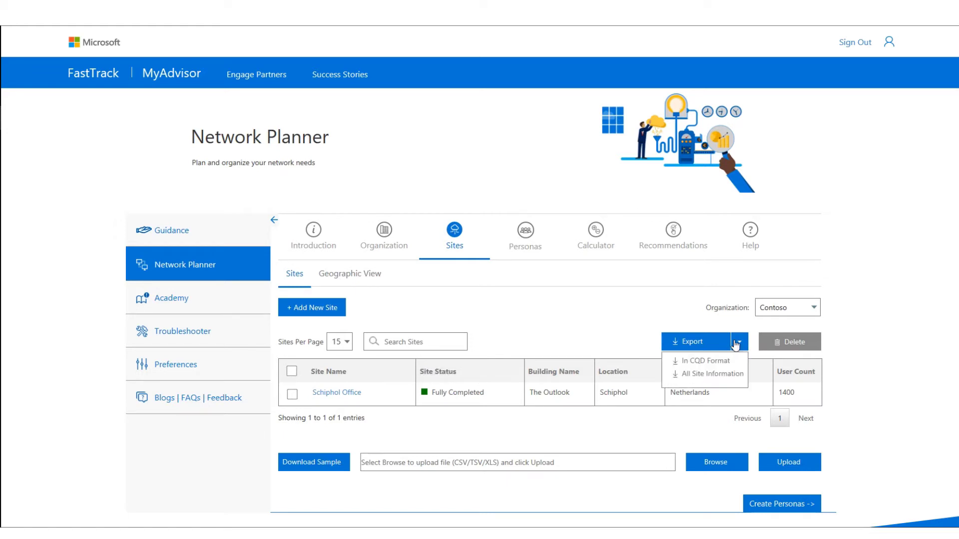
click(712, 364)
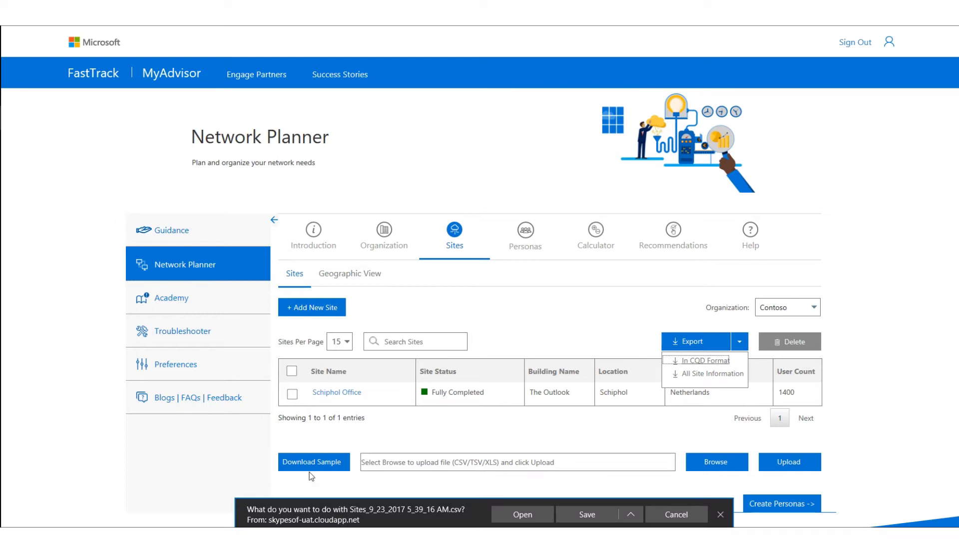
click(522, 514)
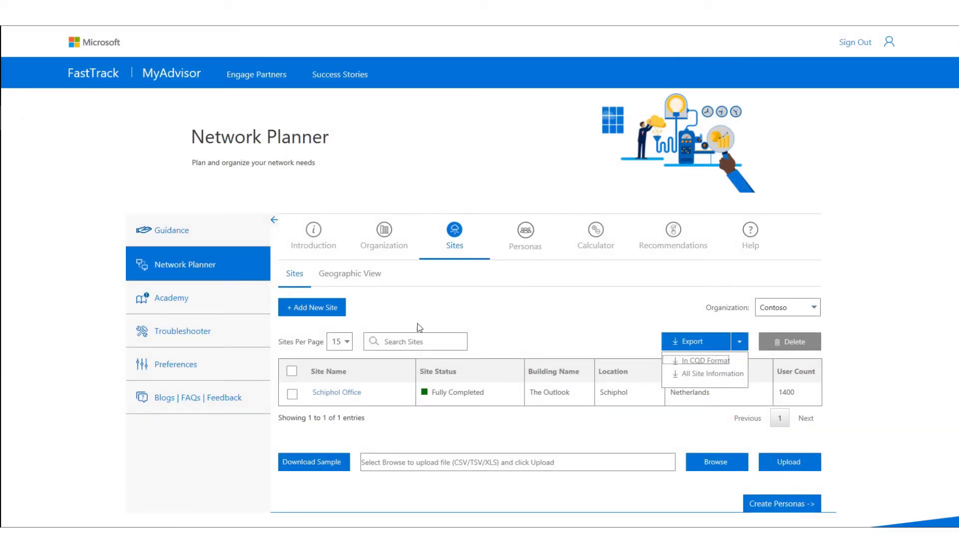
Start a second site named Vienna for organization Microsoft.
click(327, 309)
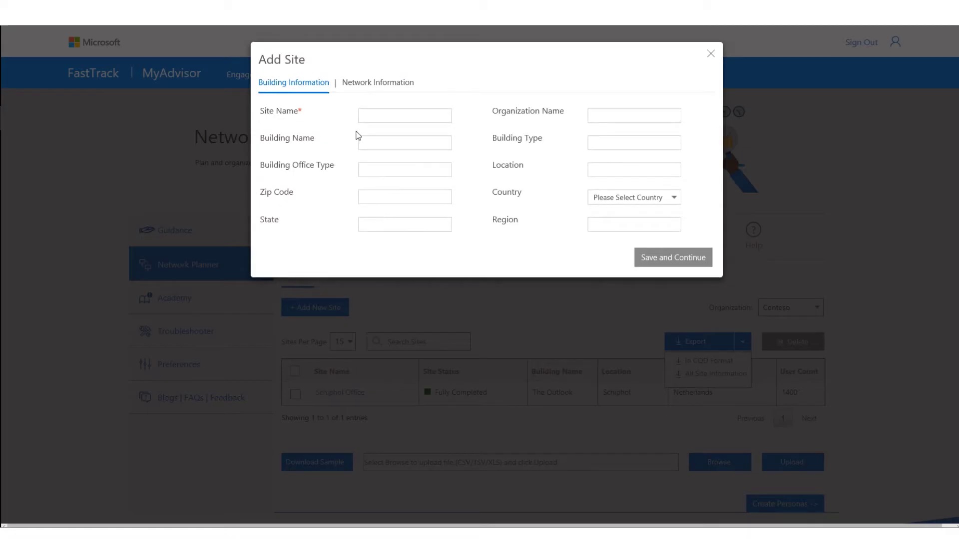
click(394, 113)
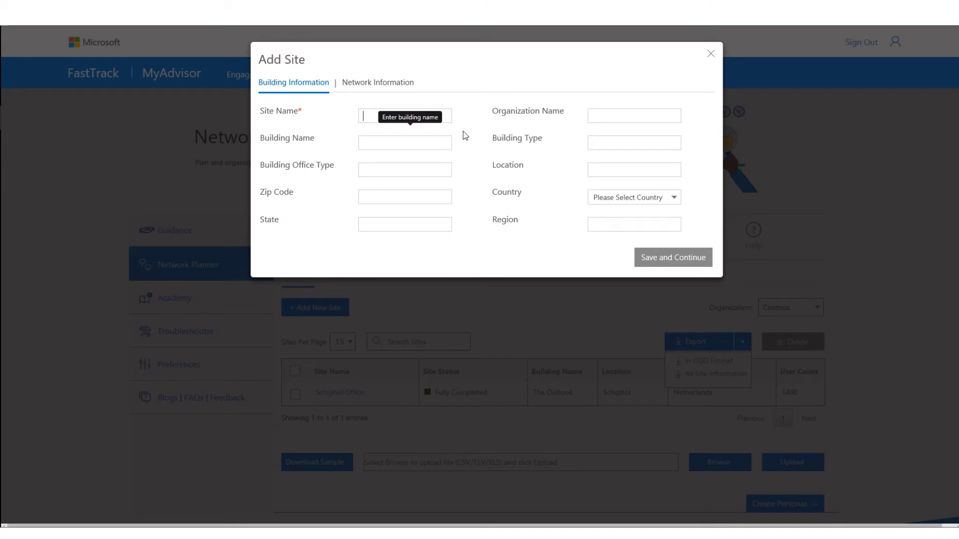
text(Vienna)
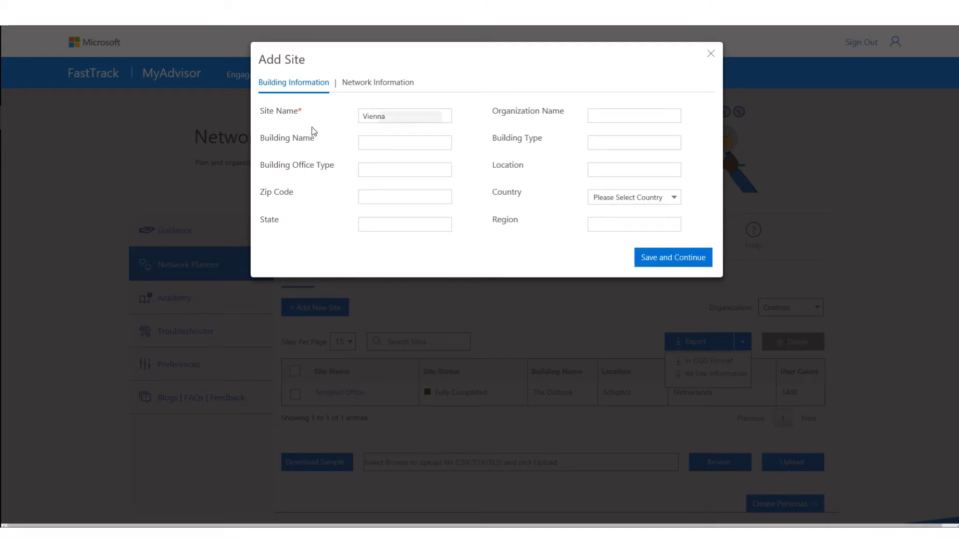
click(631, 115)
text(Microsoft)
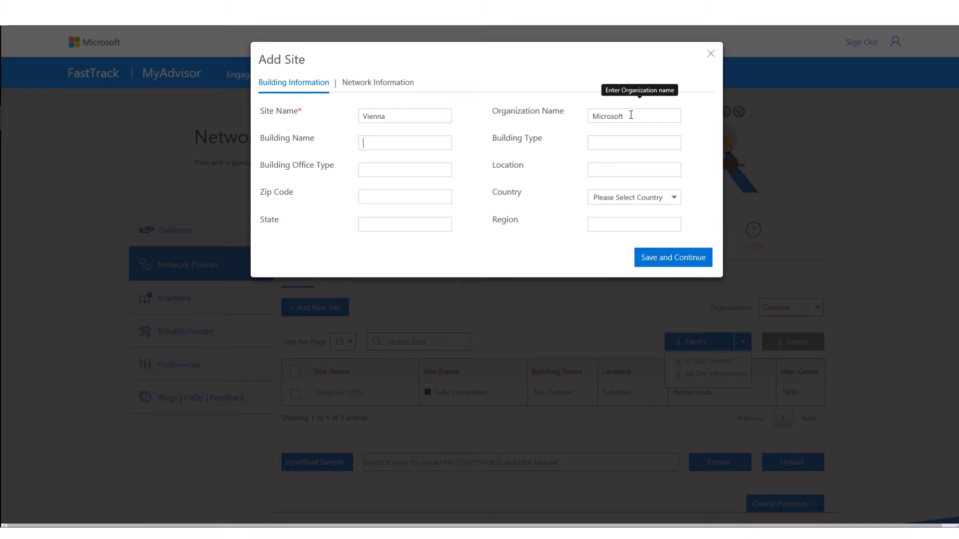
Enter building Viennese, type Office Building, city Vienna and zip code 1120.
text(Viennese)
key(Tab)
text(Office Building)
text(Office)
key(BackSpace)
text(Vienna)
key(Tab)
text(1120)
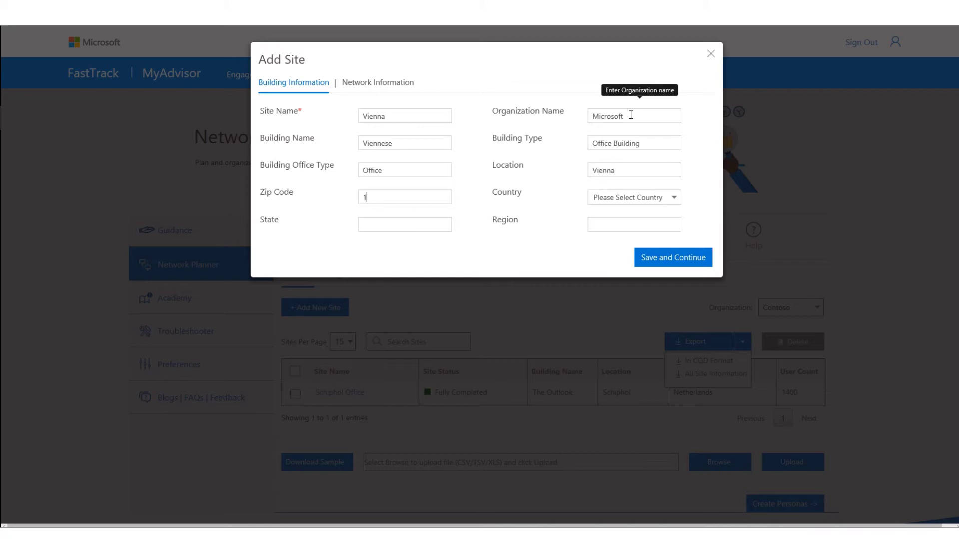
Choose Austria as the country and continue to network information.
click(647, 197)
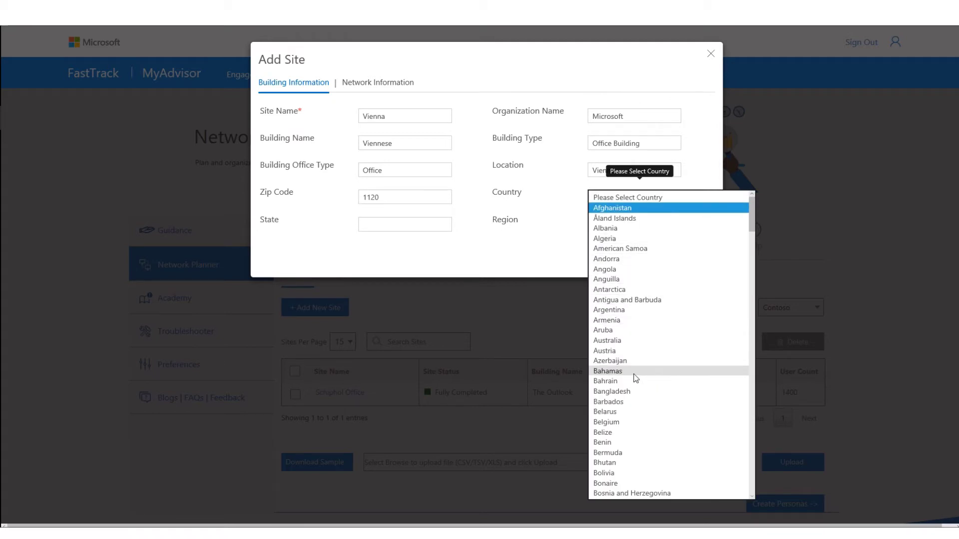
click(620, 350)
click(393, 228)
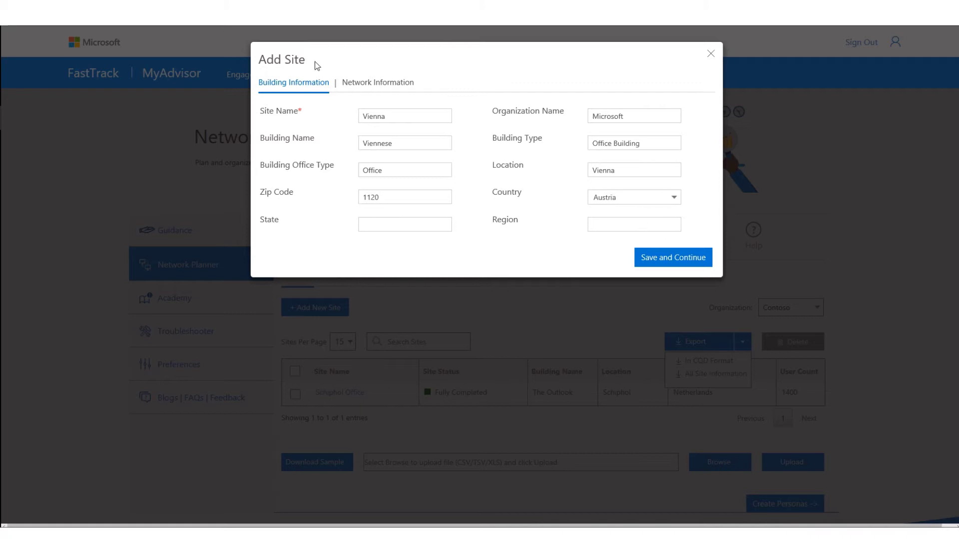
click(665, 268)
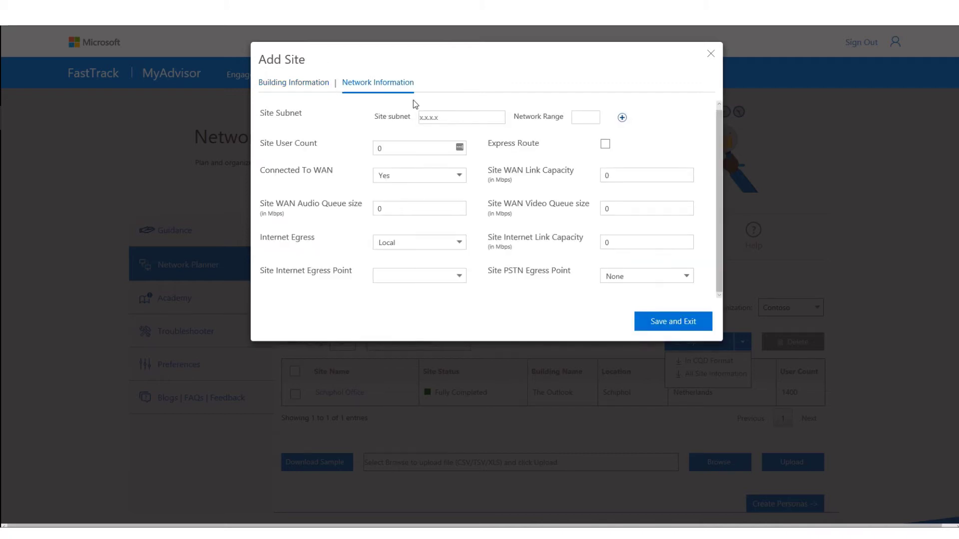
Enter Vienna's subnets 10.1.0.0/24 and 10.2.0.0/16.
click(456, 117)
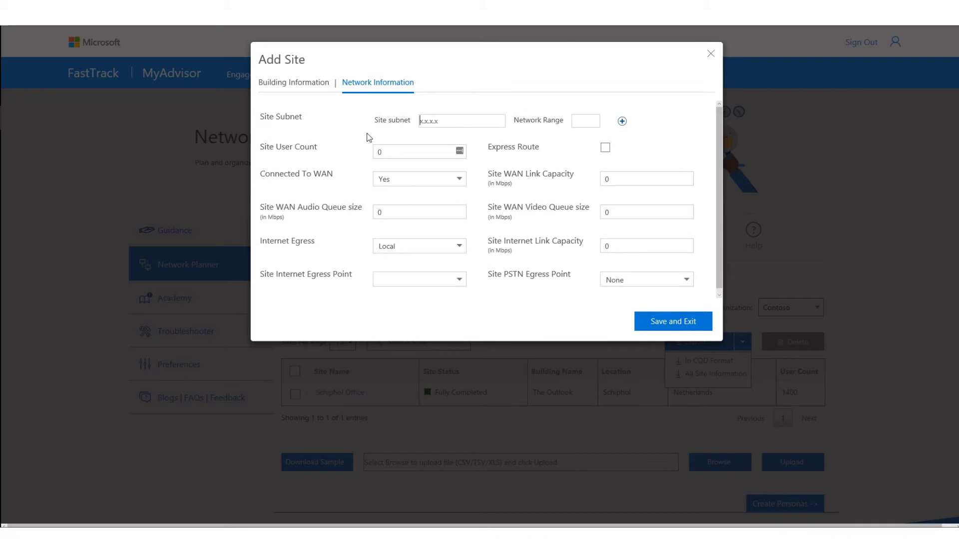
text(10.1.0.0)
text(24)
click(622, 122)
key(ctrl+a)
click(498, 226)
text(24)
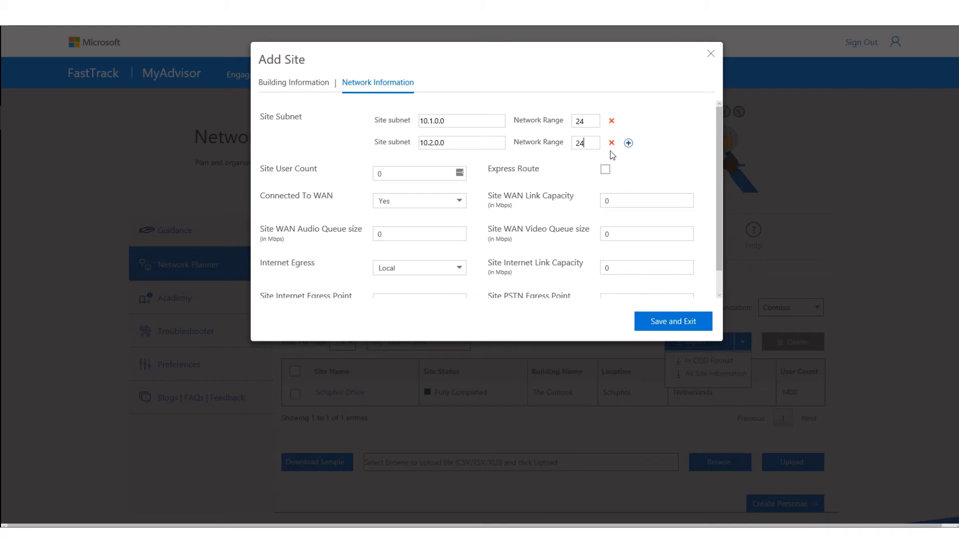
double_click(581, 144)
text(16)
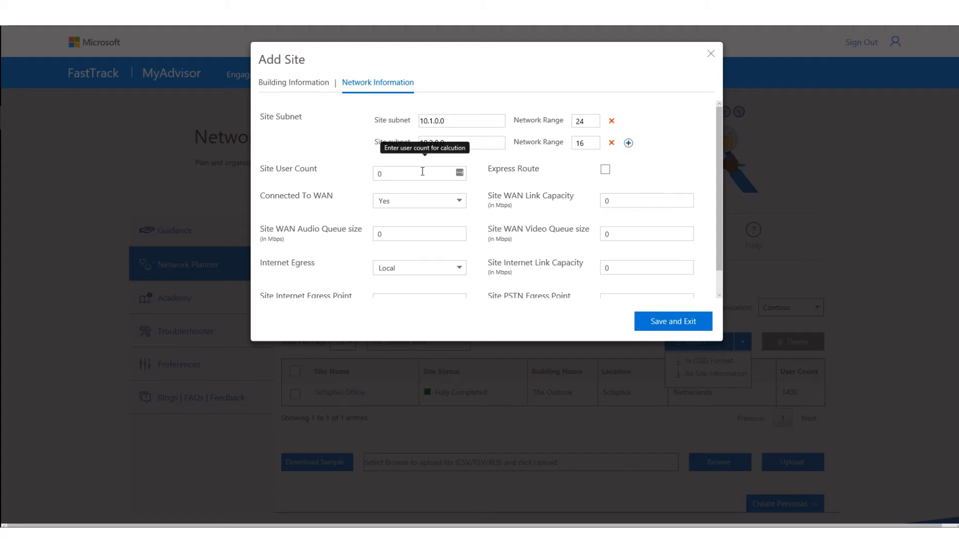
Set the site user count to 400 and WAN link capacity to 10 Mbps.
click(444, 172)
text(500)
key(BackSpace)
key(BackSpace)
key(BackSpace)
text(400)
click(632, 200)
key(ctrl+a)
text(10)
Set the WAN audio queue size to 1 and video queue size to 2.
click(440, 229)
key(ctrl+a)
text(1)
click(633, 231)
key(ctrl+a)
text(2)
scroll(421, 246, down, 1)
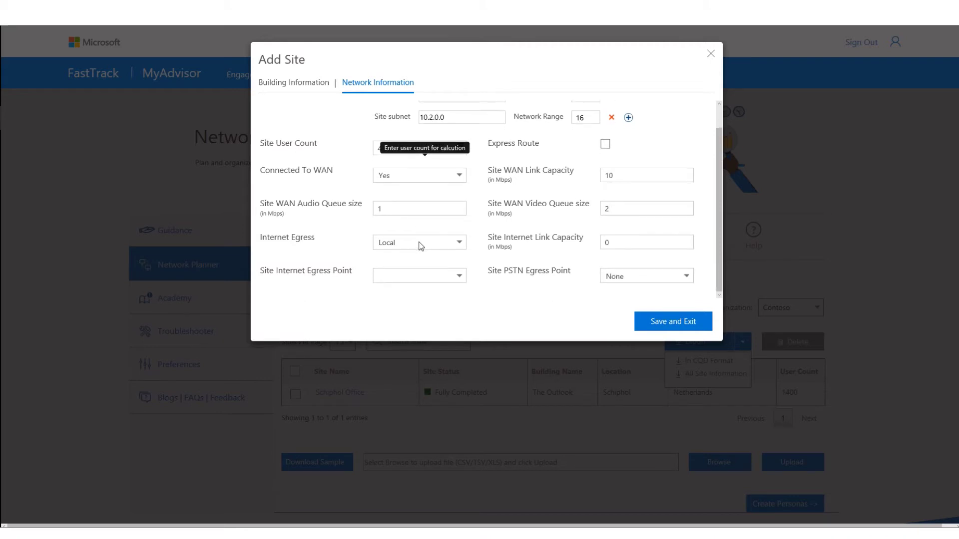
click(408, 149)
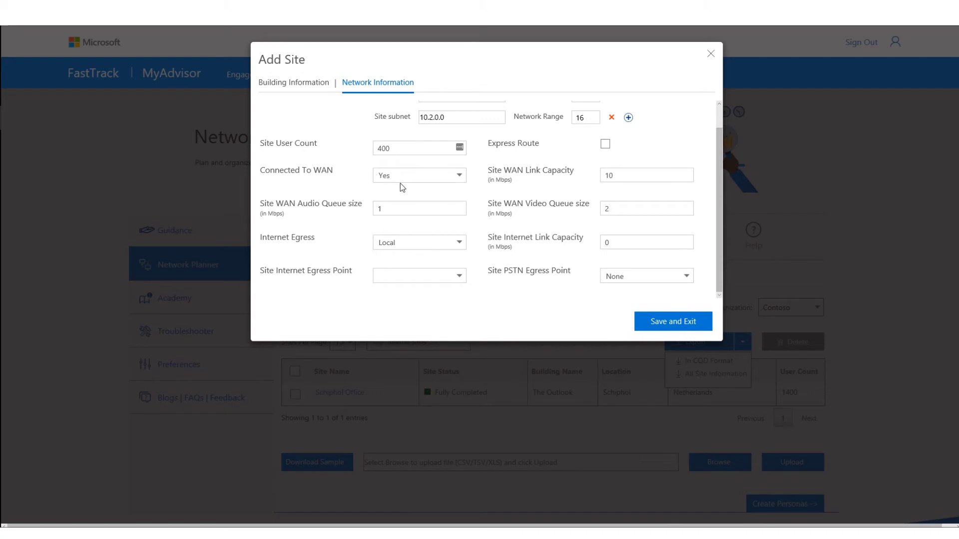
Try remote internet egress via Schiphol Office, then switch internet egress back to Local.
click(408, 244)
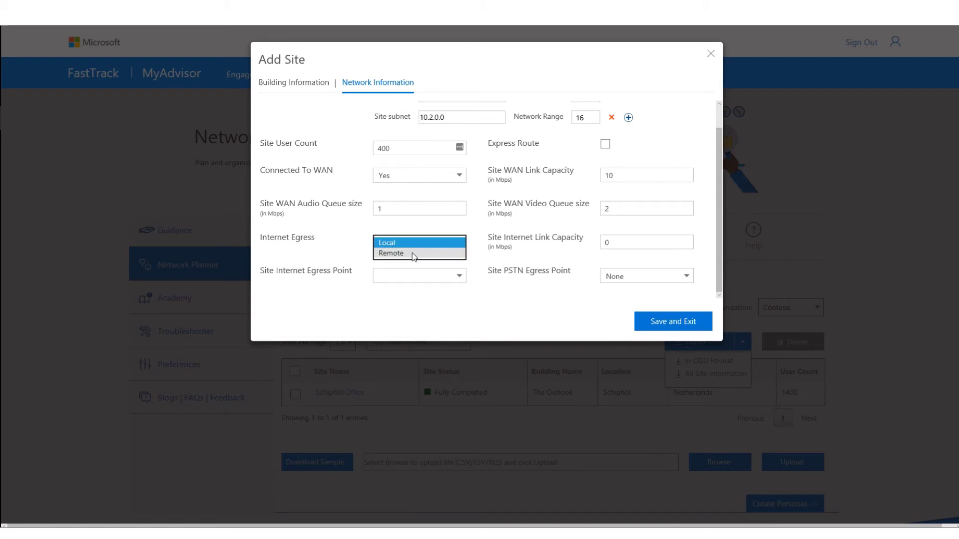
click(412, 253)
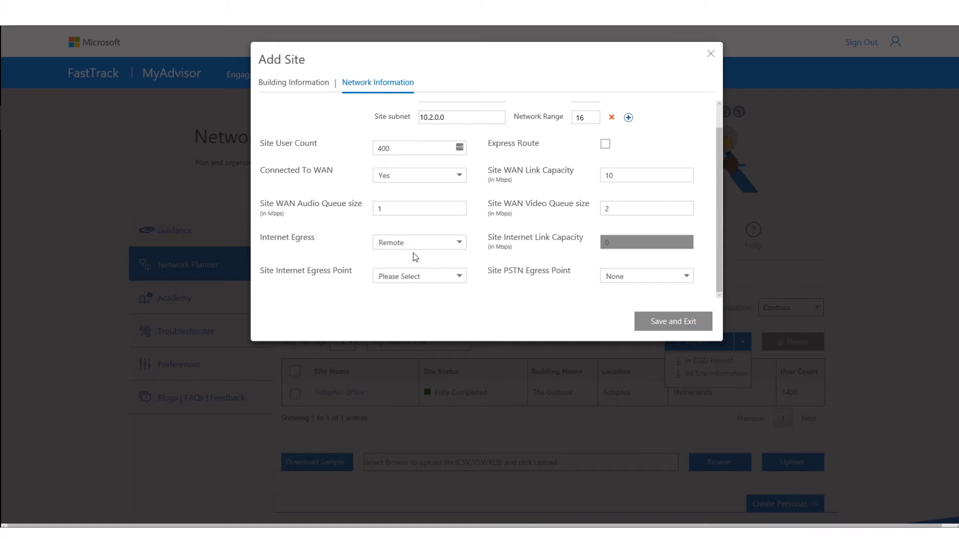
click(414, 277)
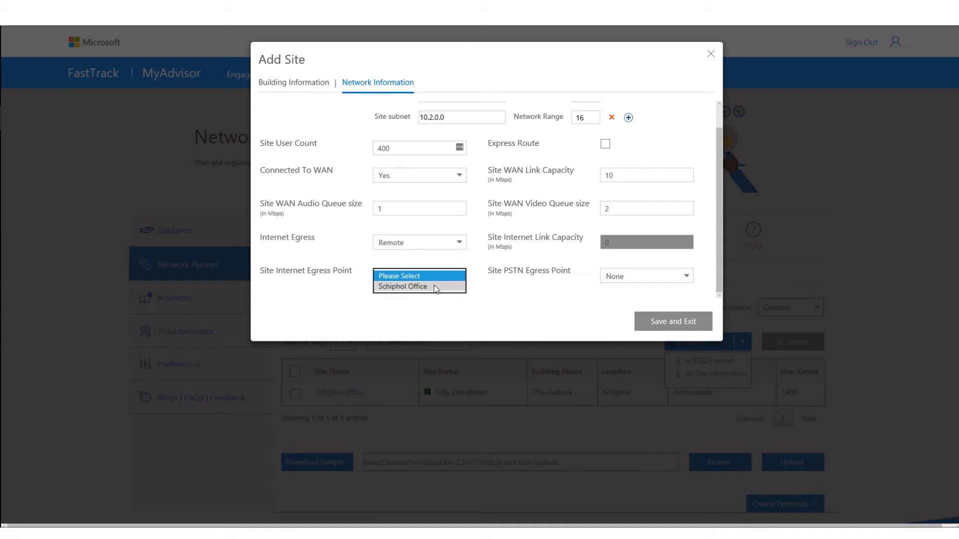
click(435, 287)
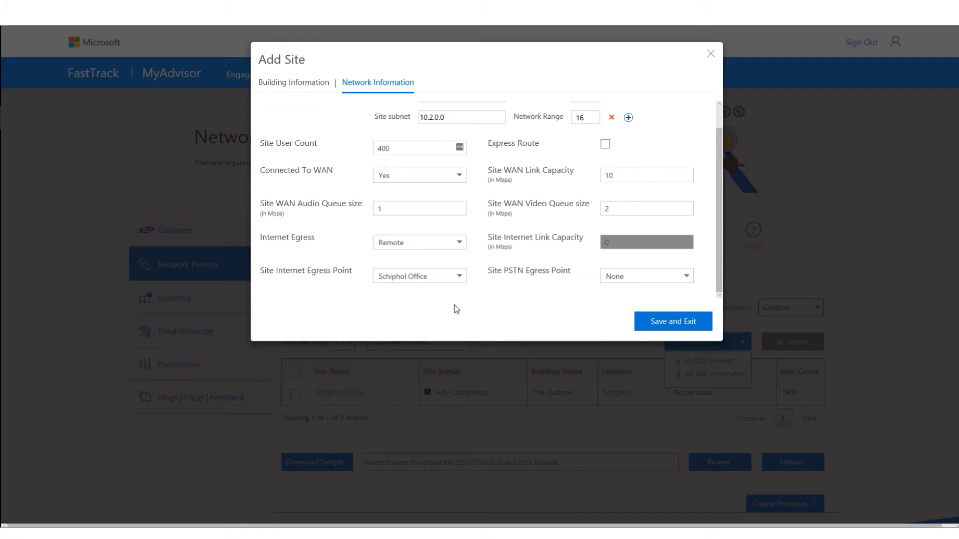
click(448, 279)
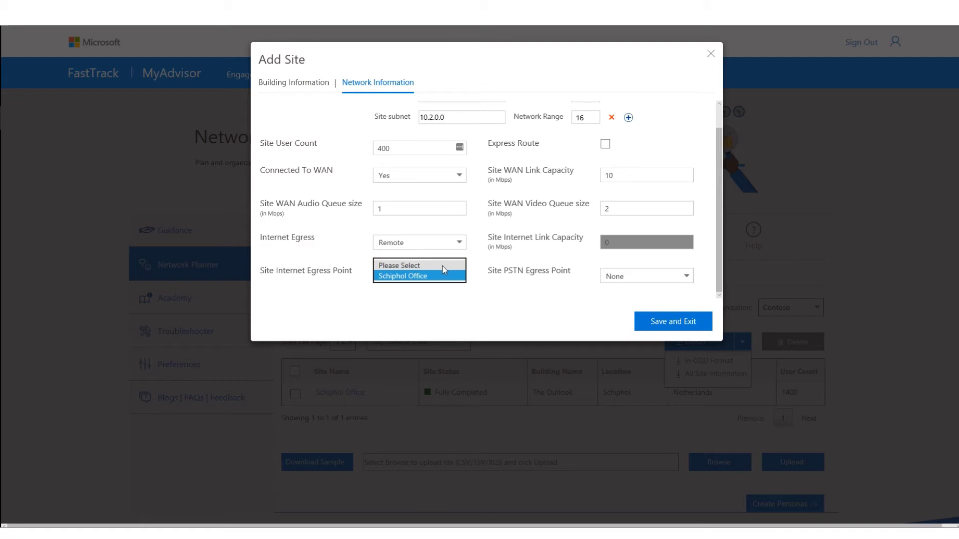
click(442, 266)
click(464, 245)
click(422, 231)
Keep the site WAN-connected and re-enter WAN 10 Mbps, audio queue 1, video queue 2.
click(416, 178)
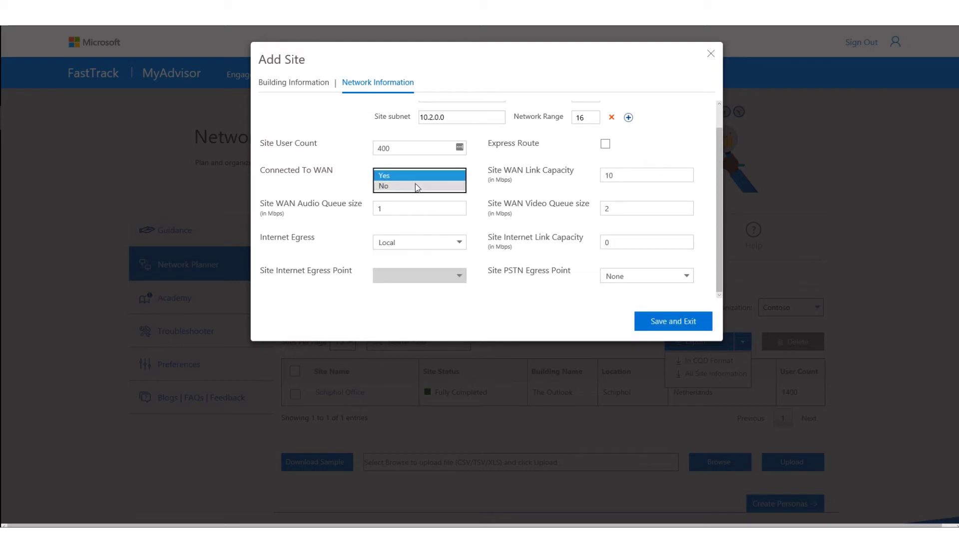
click(417, 186)
click(421, 245)
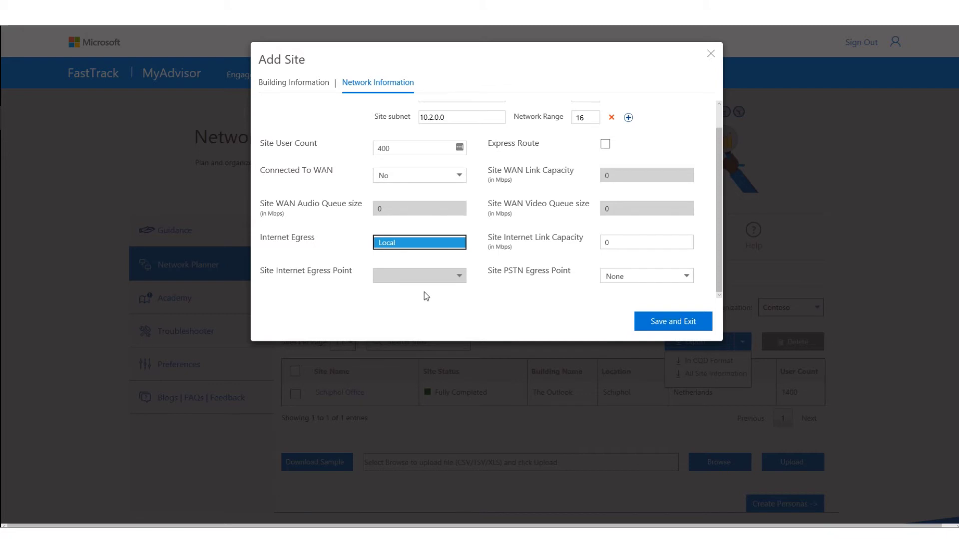
click(430, 196)
click(434, 177)
click(425, 166)
double_click(608, 176)
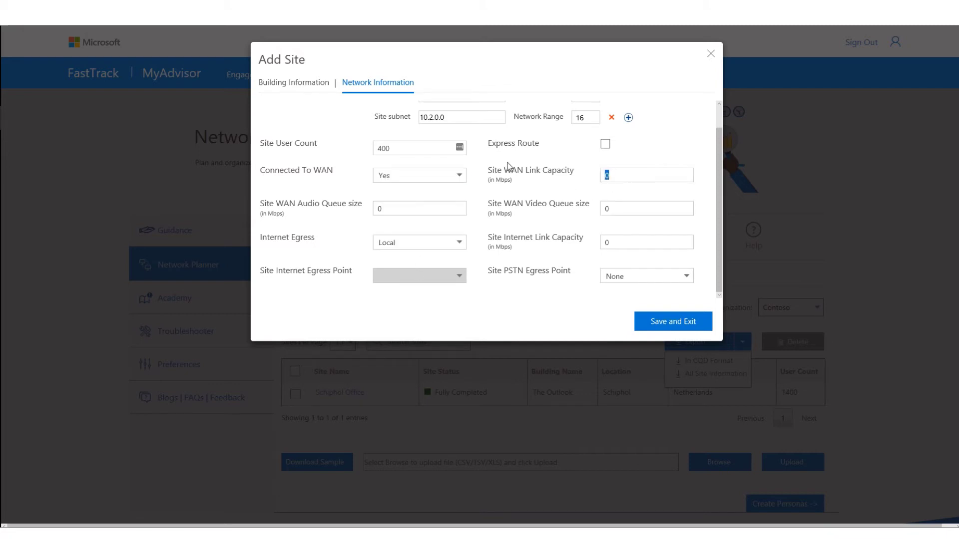
text(10)
key(Tab)
text(1)
key(Tab)
text(2)
Set internet link capacity 10 Mbps, PSTN egress Schiphol Office, and save Vienna.
double_click(616, 243)
text(10)
click(650, 283)
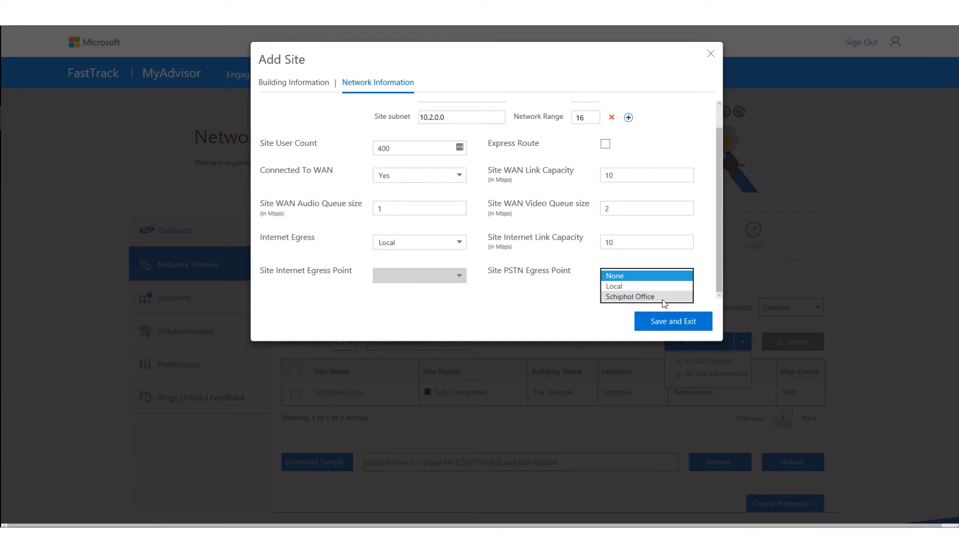
click(629, 287)
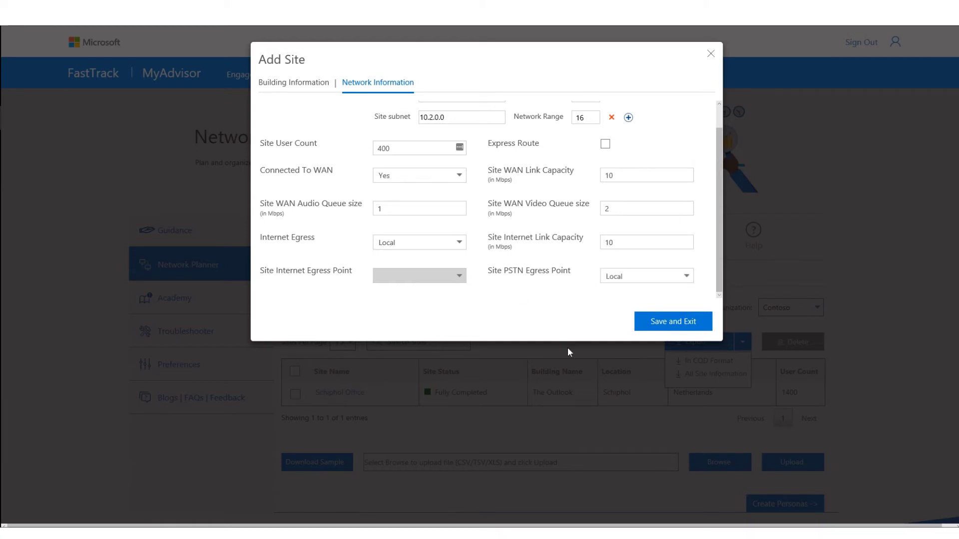
click(647, 279)
click(647, 284)
click(679, 325)
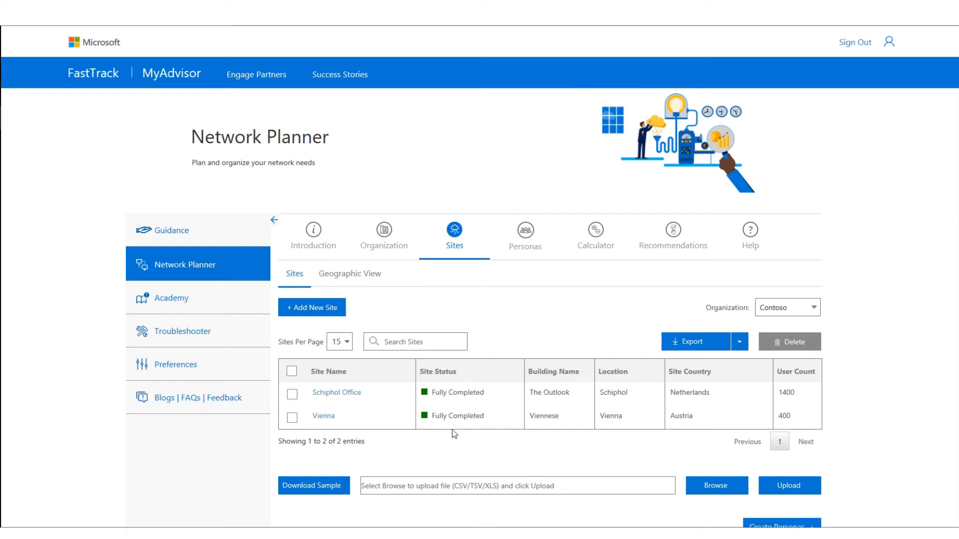
Switch to Geographic View and zoom the map around the Schiphol and Vienna pins.
click(364, 277)
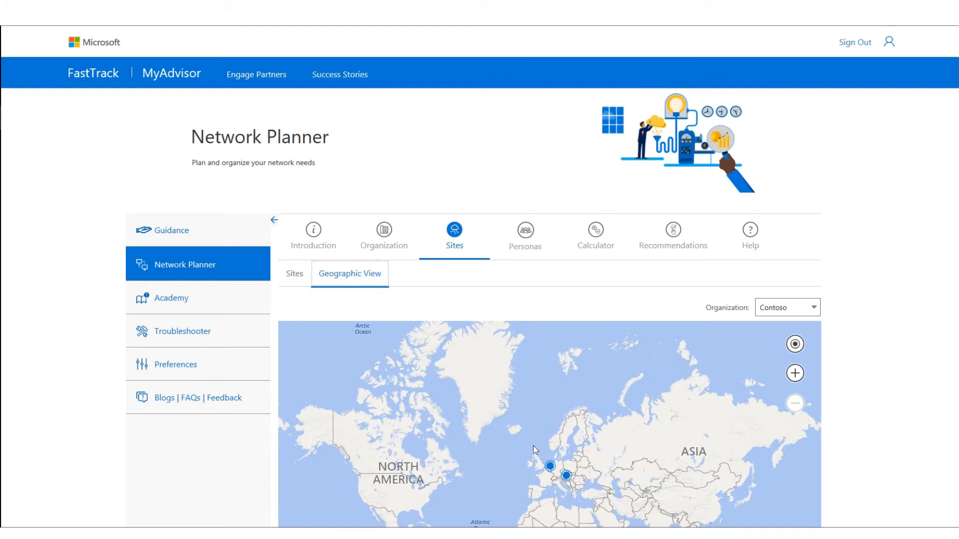
scroll(569, 471, up, 2)
scroll(573, 472, up, 3)
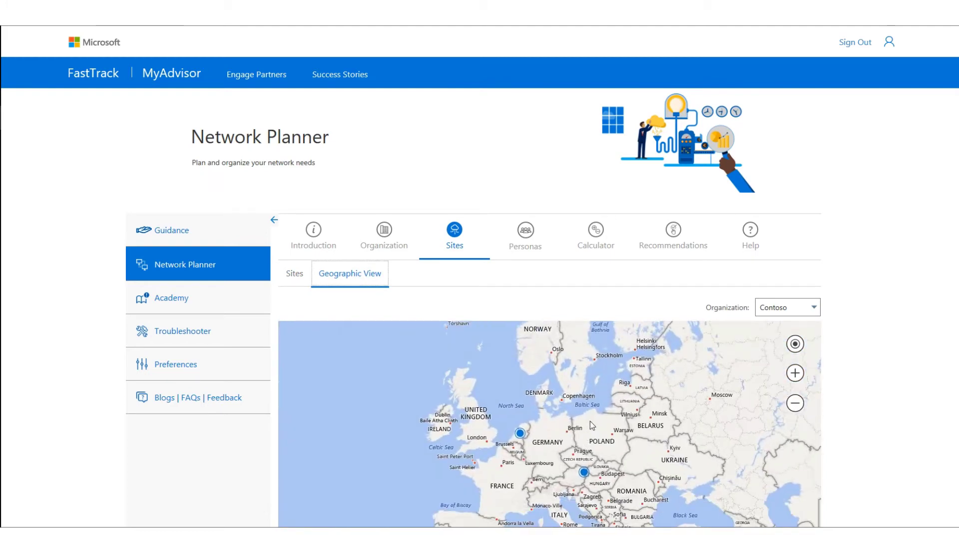
scroll(535, 376, up, 2)
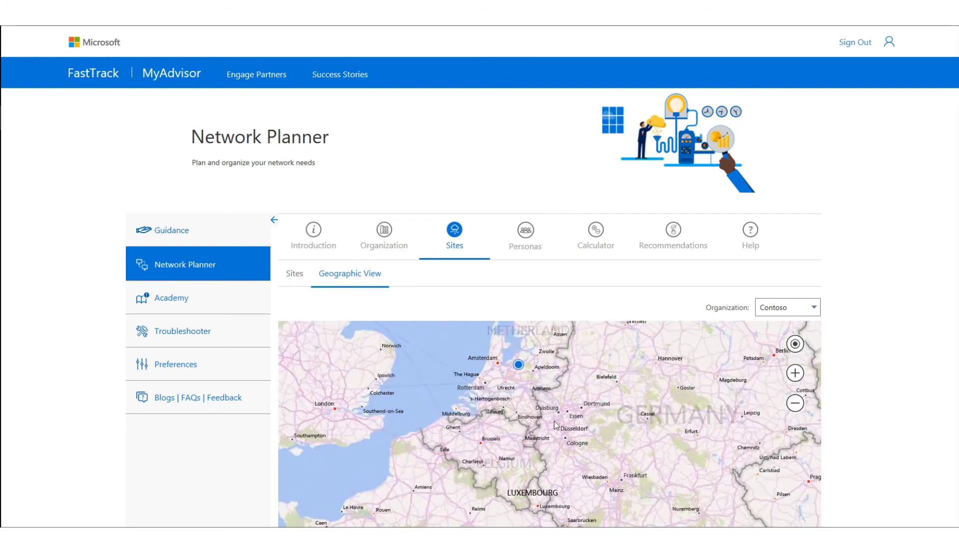
scroll(556, 424, down, 1)
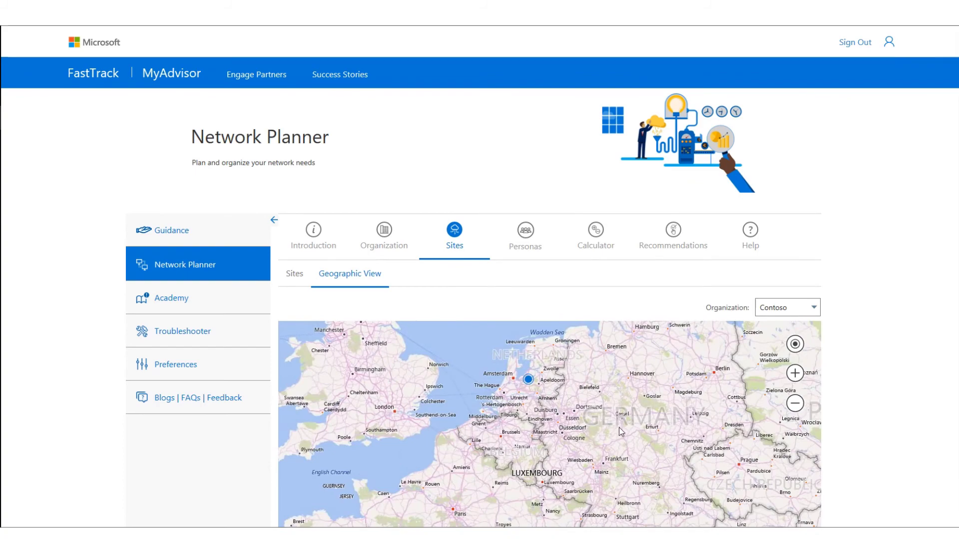
scroll(614, 431, down, 2)
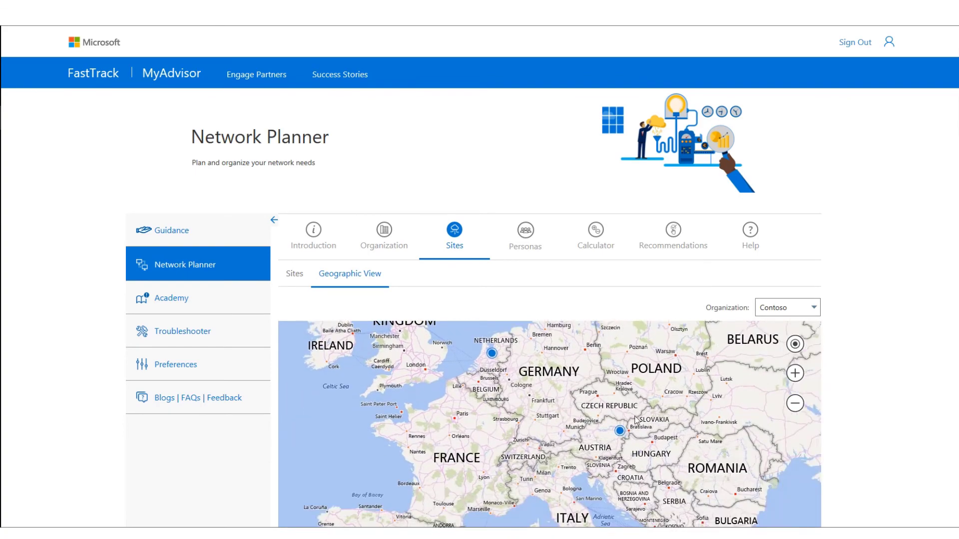
scroll(574, 441, up, 4)
scroll(575, 441, up, 1)
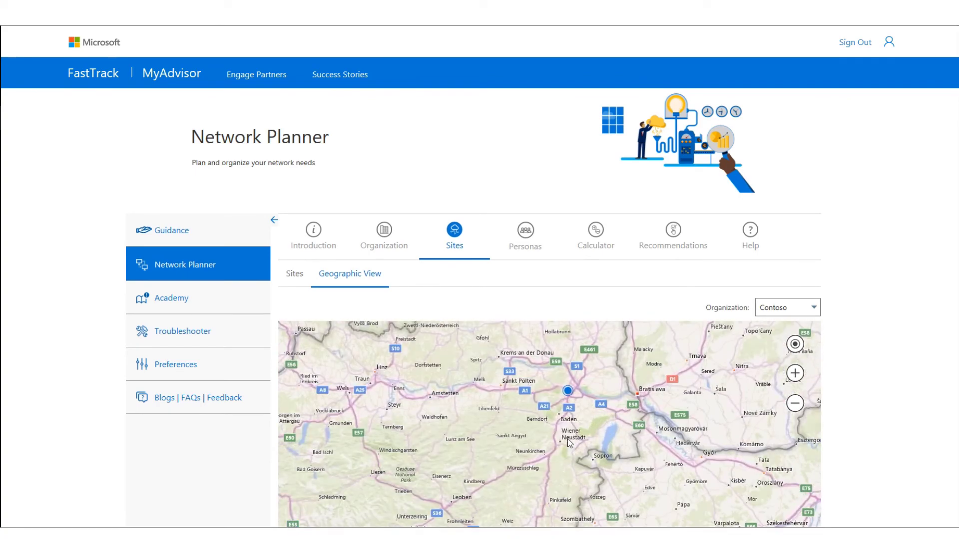
scroll(589, 428, up, 1)
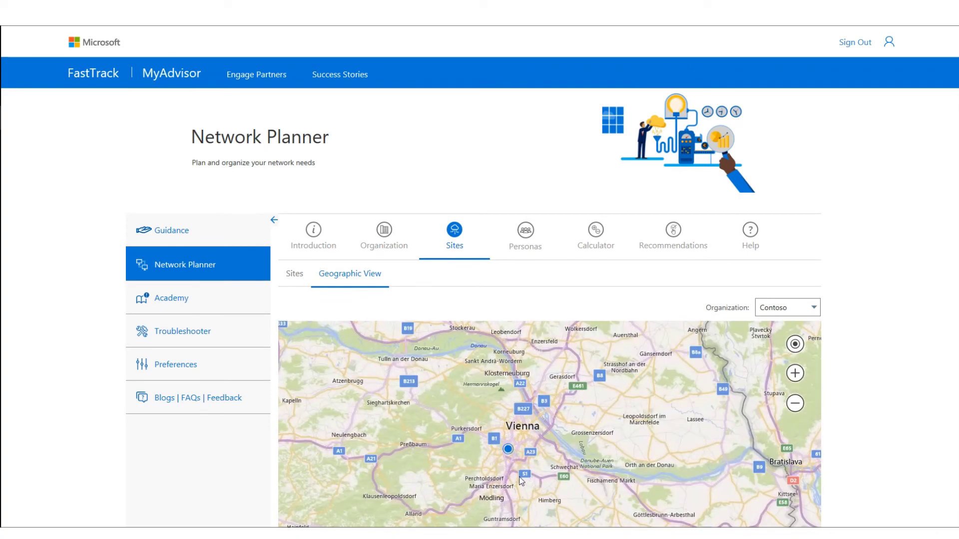
scroll(530, 434, down, 3)
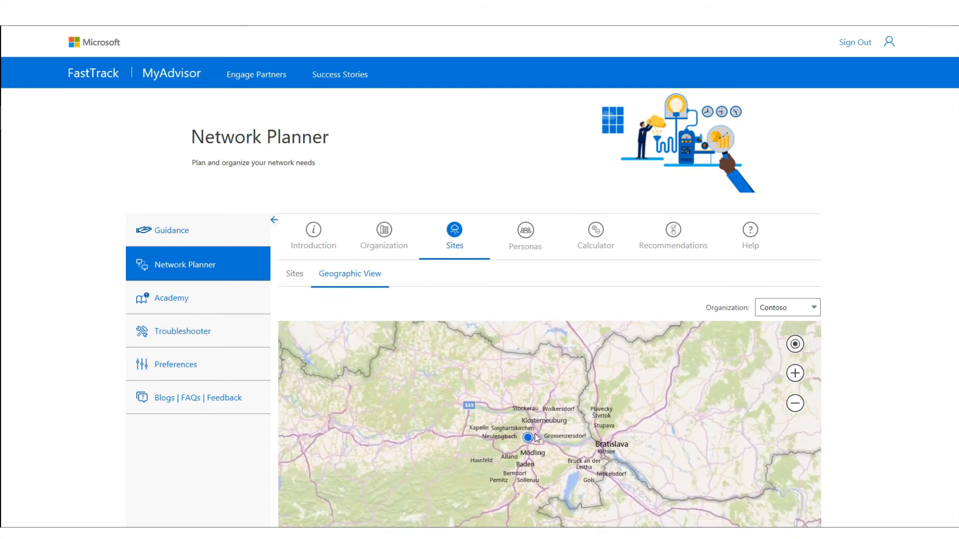
scroll(536, 437, down, 2)
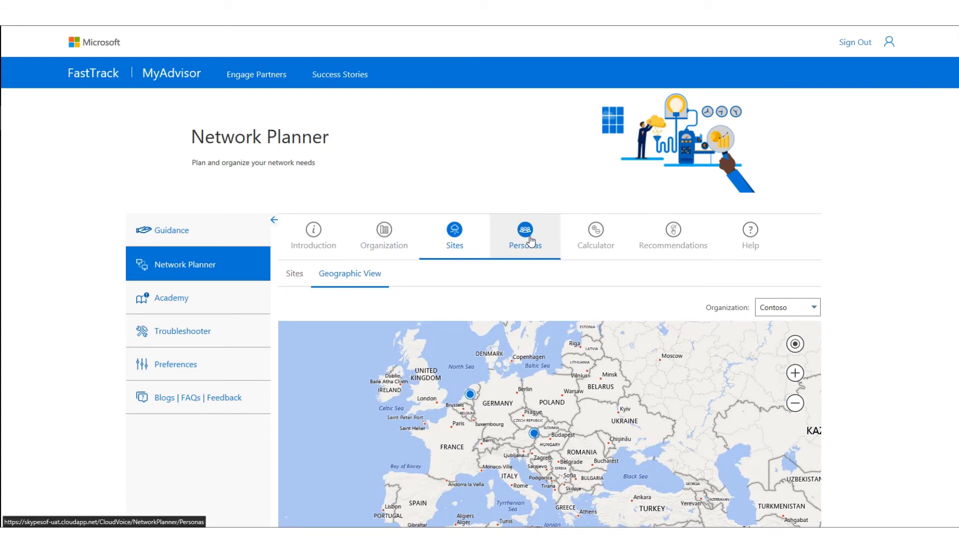
Save persona Office Workes with PSTNCalling connectivity and Medium PSTN usage, then begin another.
click(521, 253)
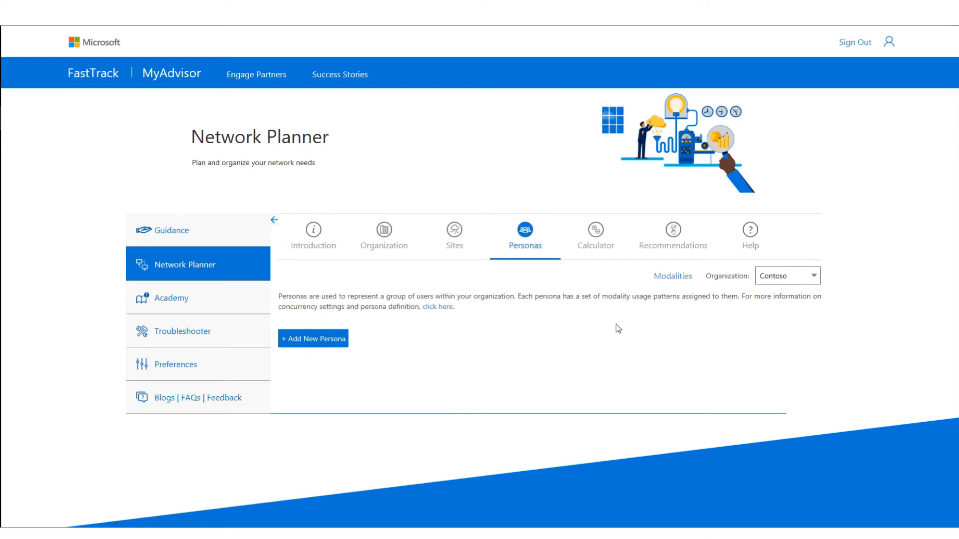
click(334, 339)
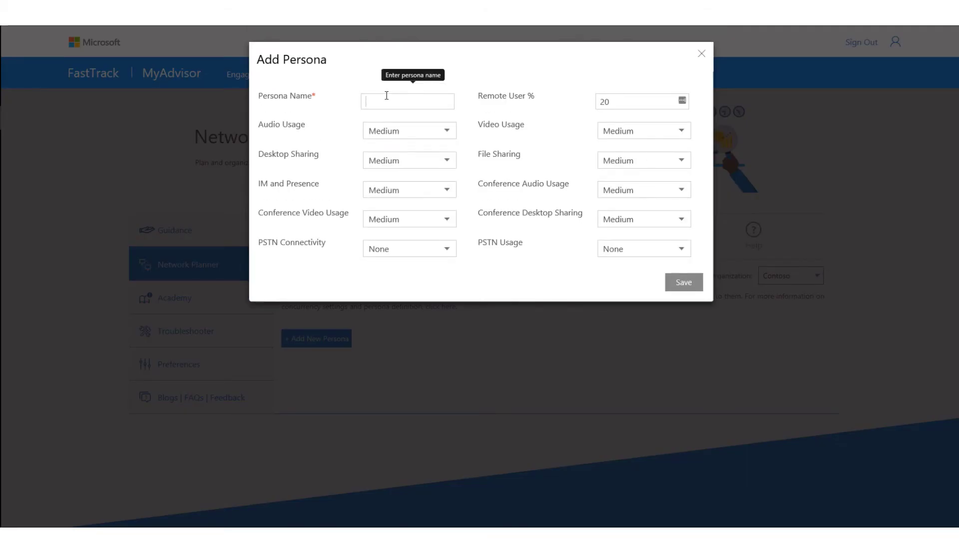
text(Office Workes)
click(402, 249)
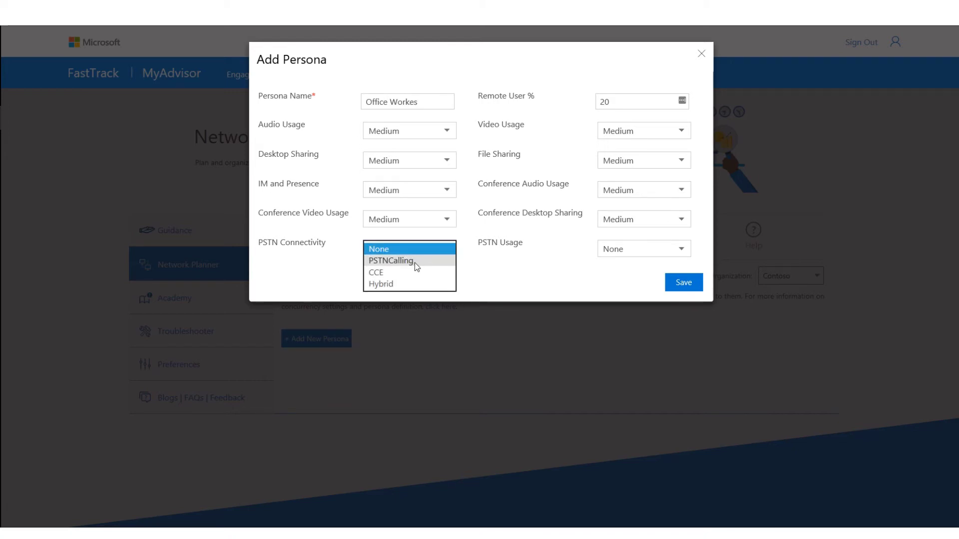
click(414, 262)
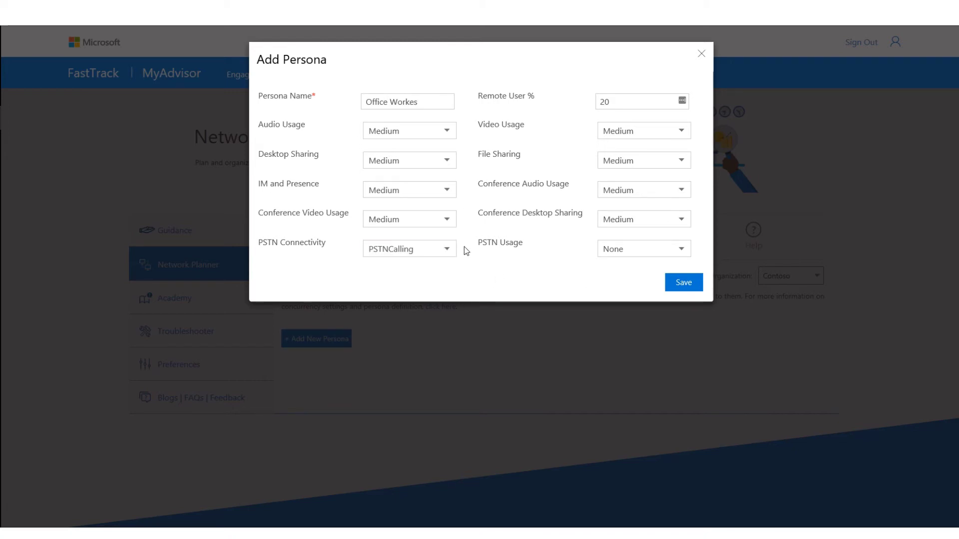
click(628, 253)
click(639, 273)
click(687, 283)
click(319, 334)
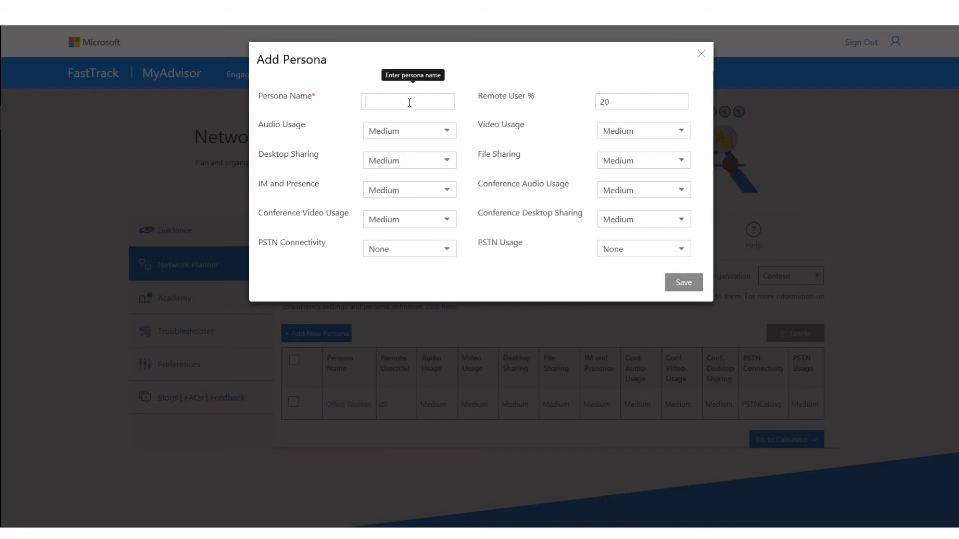
Save a 'Remote Worker' persona with 50% remote users, CCE PSTN connectivity and Medium PSTN usage.
text(Remote Worker)
key(BackSpace)
key(BackSpace)
key(BackSpace)
key(BackSpace)
key(BackSpace)
text(ork)
key(Tab)
text(50)
click(449, 252)
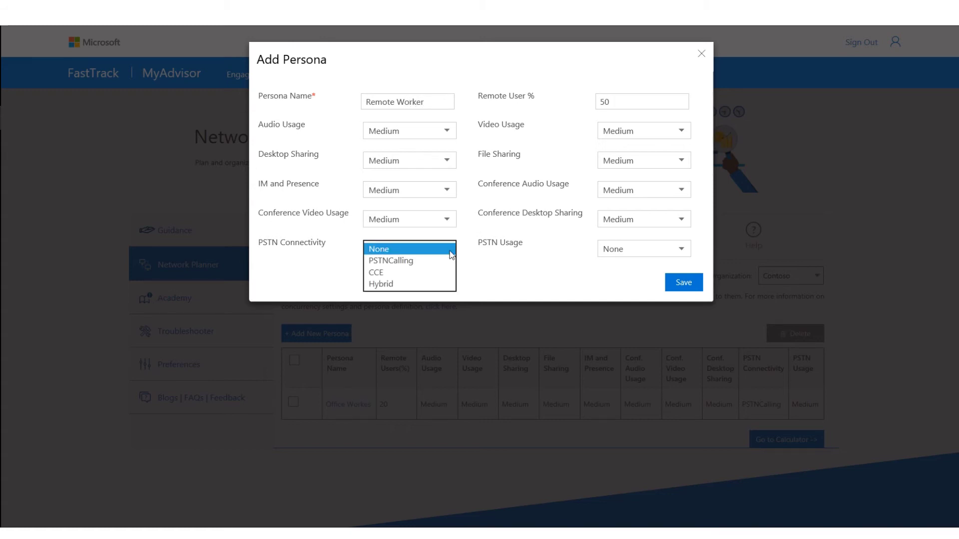
click(422, 274)
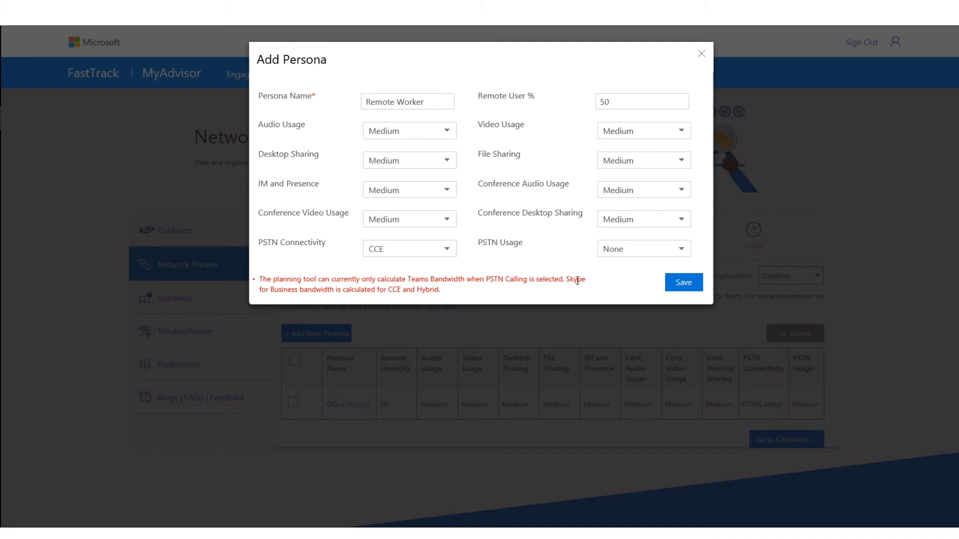
click(644, 253)
click(643, 270)
click(689, 288)
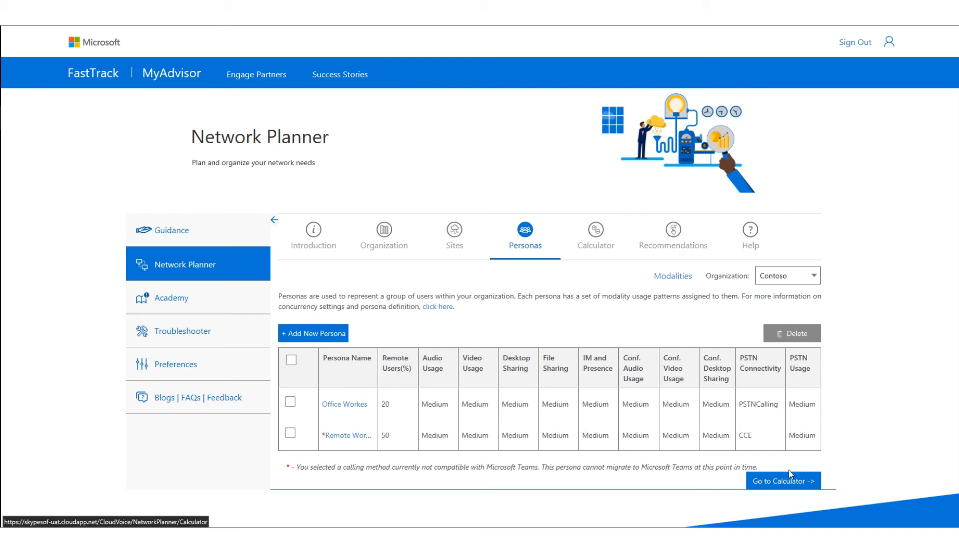
In the calculator, give Schiphol Office 800 and 600 persona users and Vienna 300 and 100, then save.
click(796, 484)
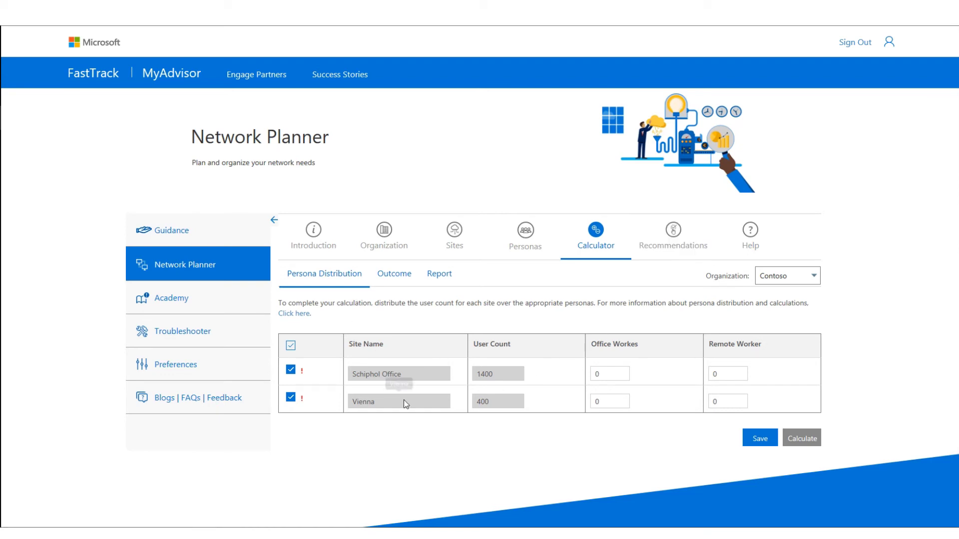
click(612, 374)
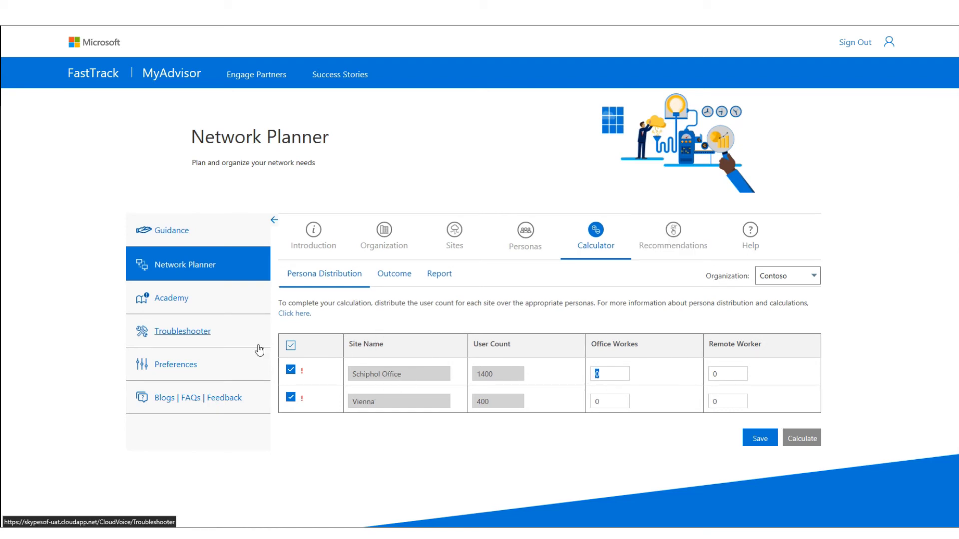
key(Tab)
text(600)
click(621, 403)
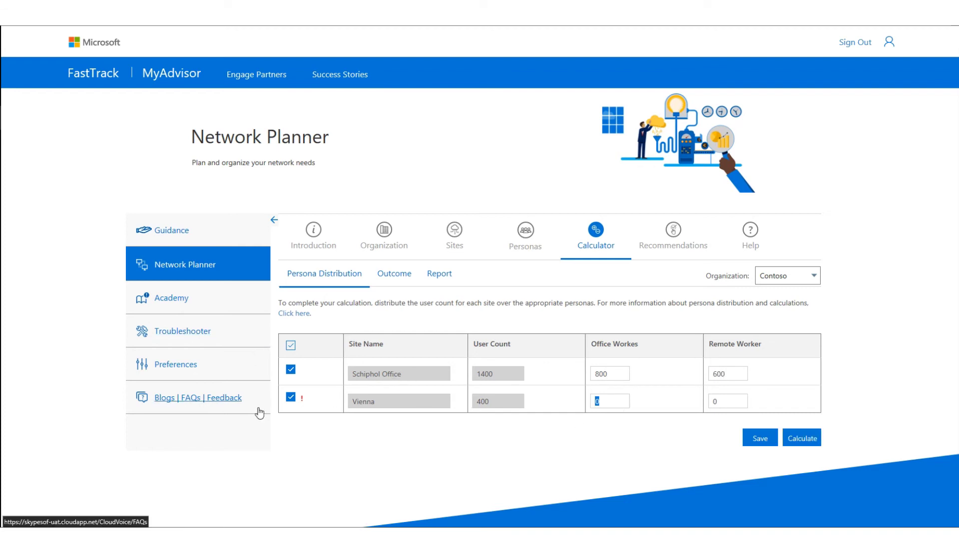
text(300)
text(100)
click(751, 440)
Calculate both sites' bandwidth, review the Skype and Teams outcome tables, and open the site report.
click(814, 440)
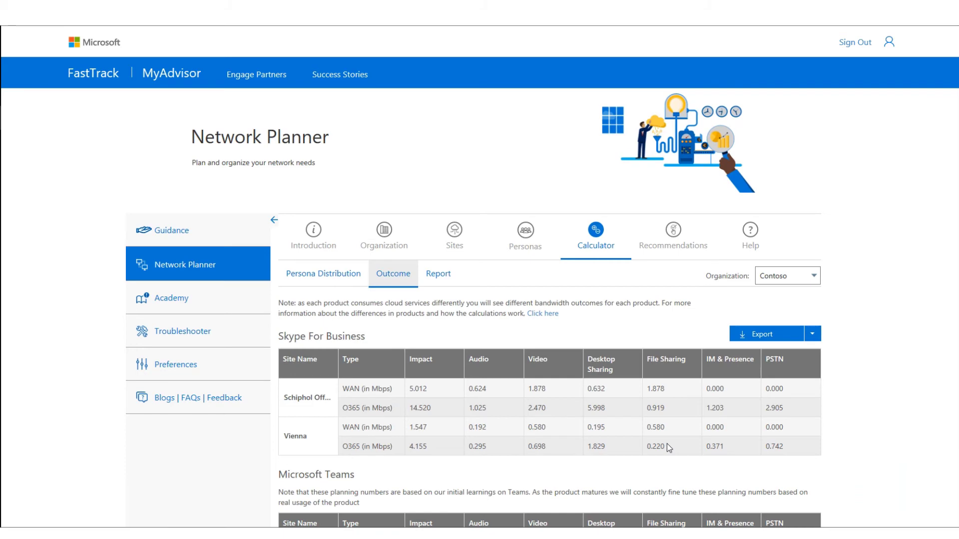
scroll(436, 459, down, 3)
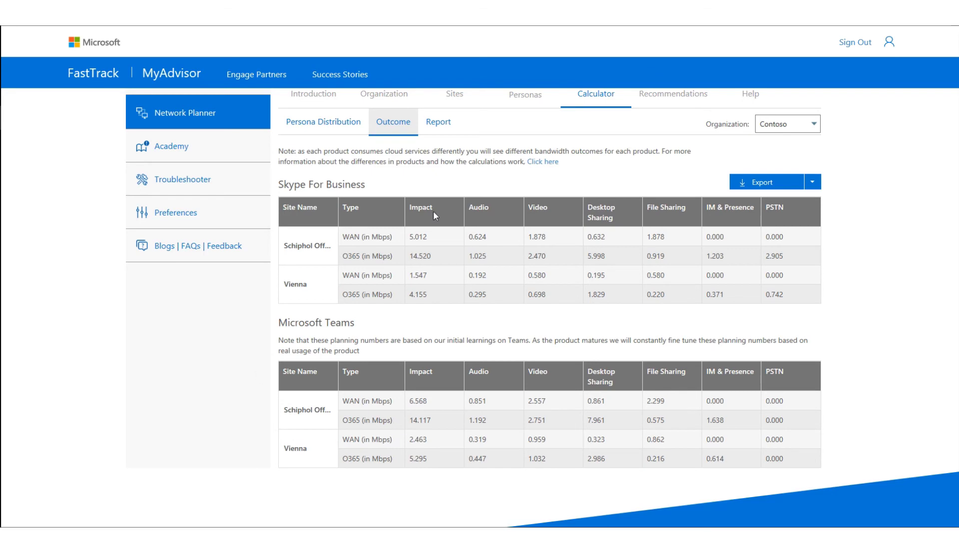
scroll(433, 216, down, 3)
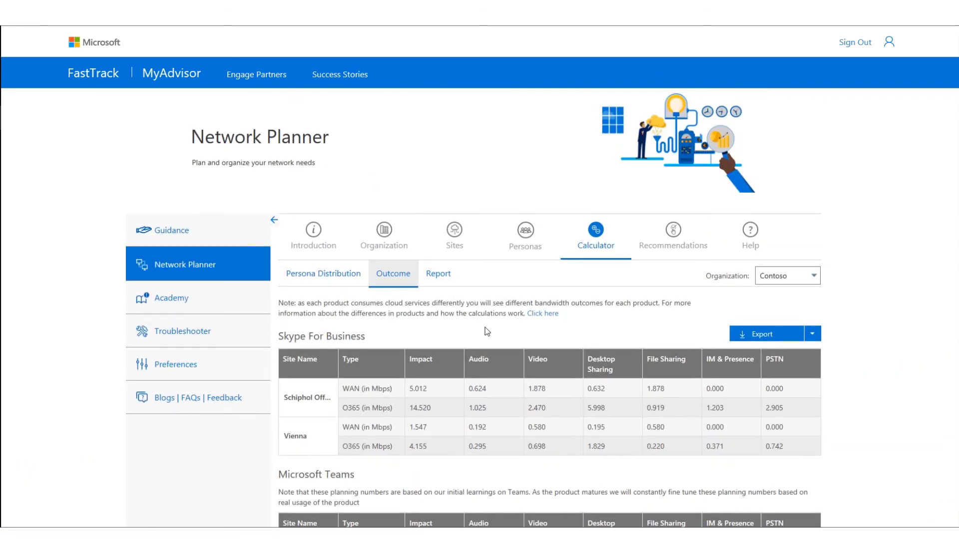
scroll(484, 280, down, 3)
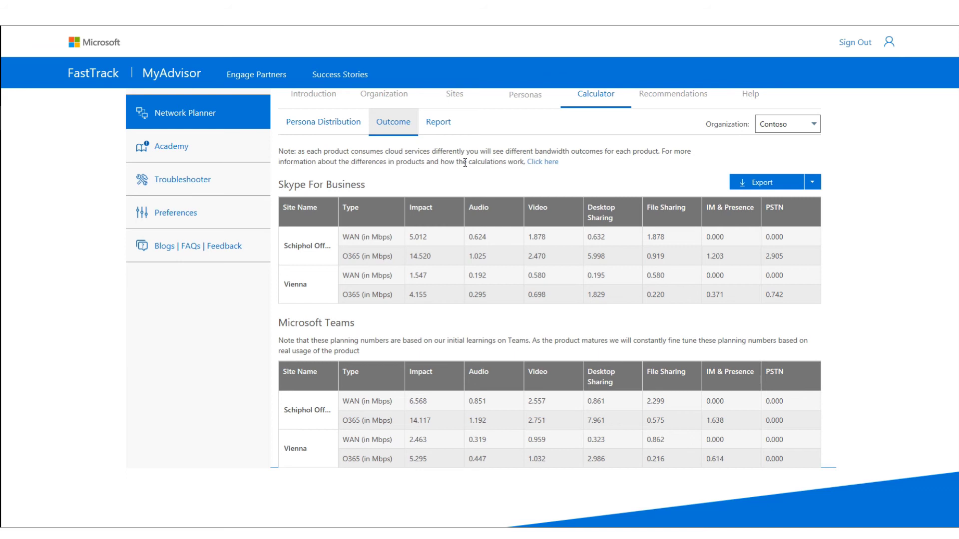
click(444, 131)
Check Schiphol Office's calculated output details, then switch the site report to Microsoft Teams.
click(438, 126)
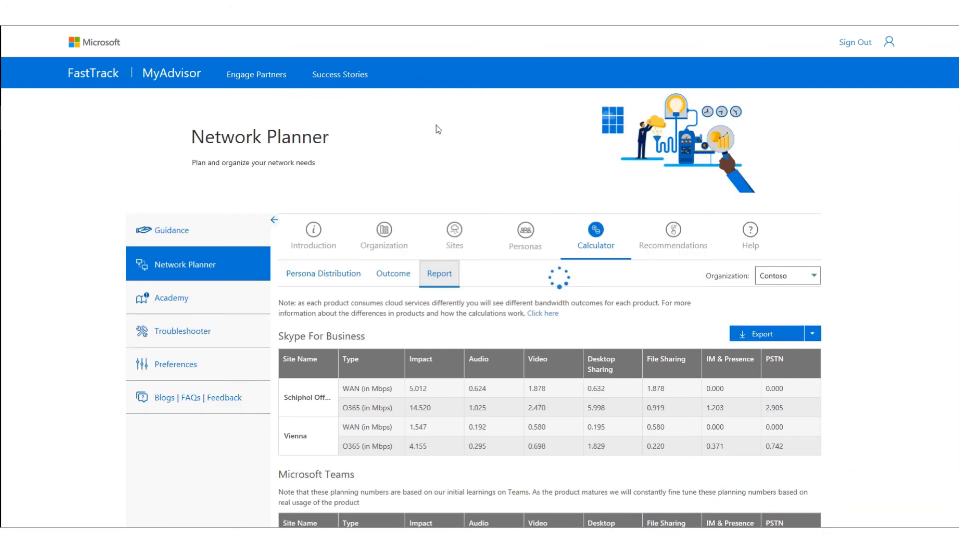
scroll(585, 365, down, 3)
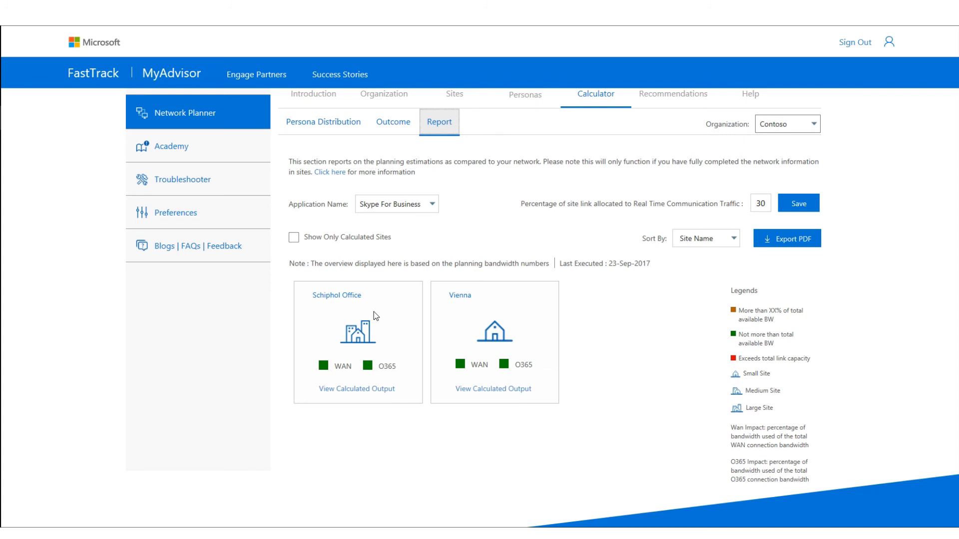
click(364, 390)
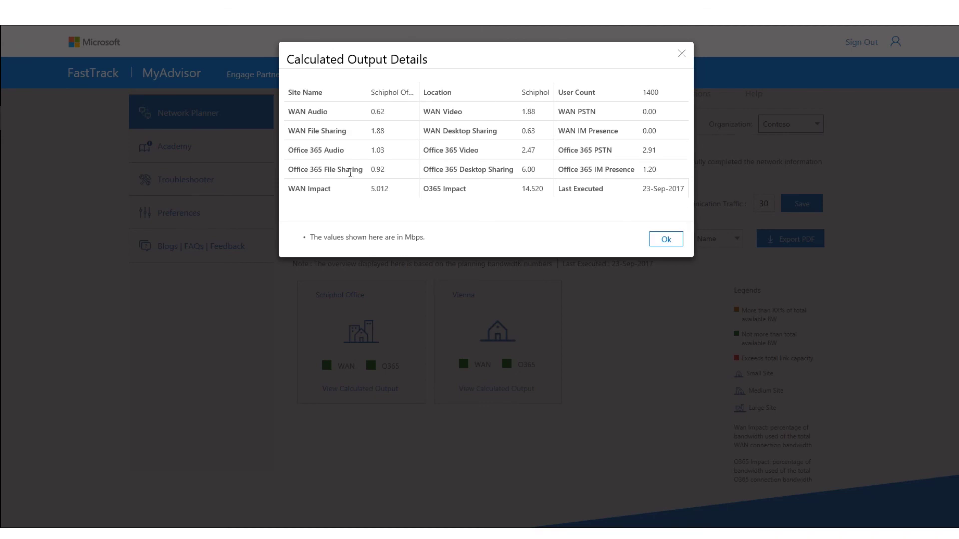
click(667, 240)
click(431, 204)
click(418, 214)
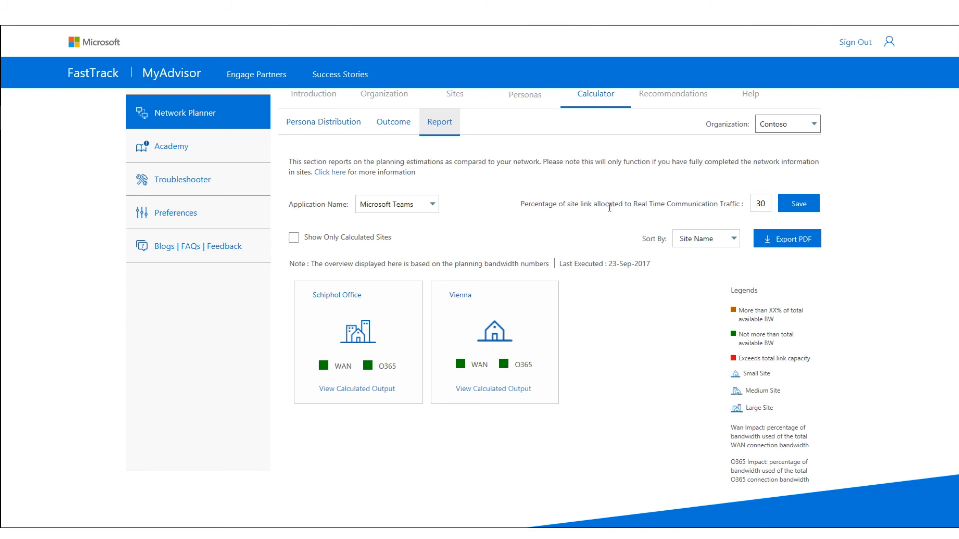
Change the real-time traffic allocation from 30% to 5% and go to the workload recommendations.
drag(757, 205, 826, 203)
text(5)
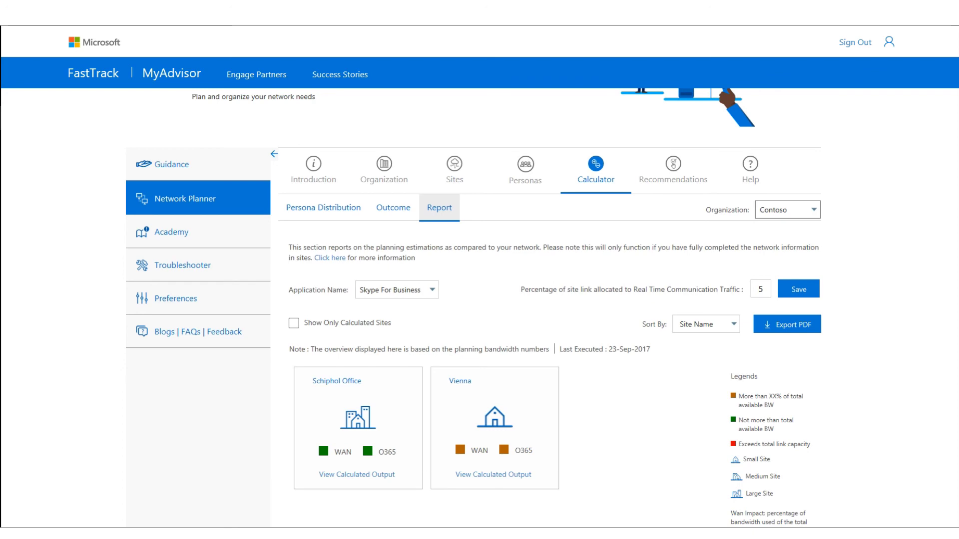
scroll(547, 305, down, 3)
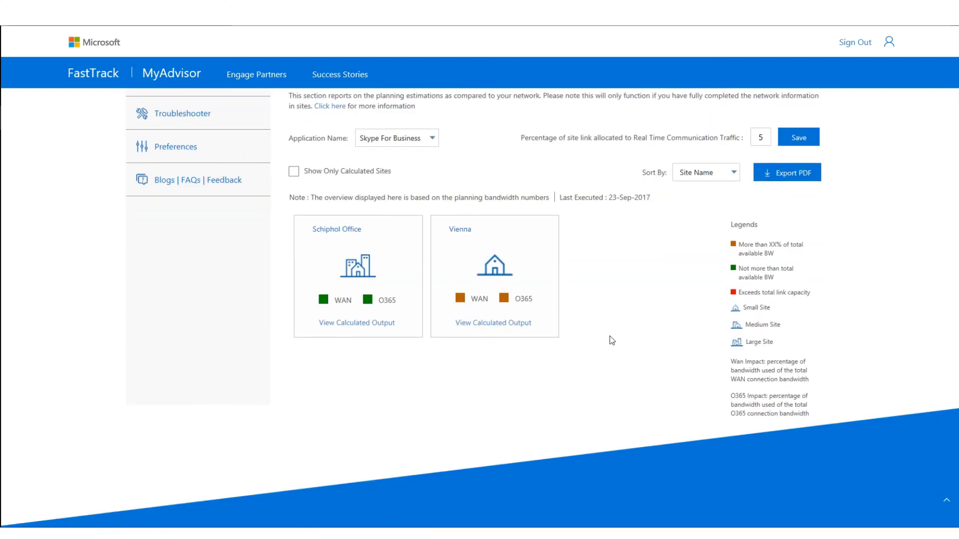
scroll(607, 385, up, 2)
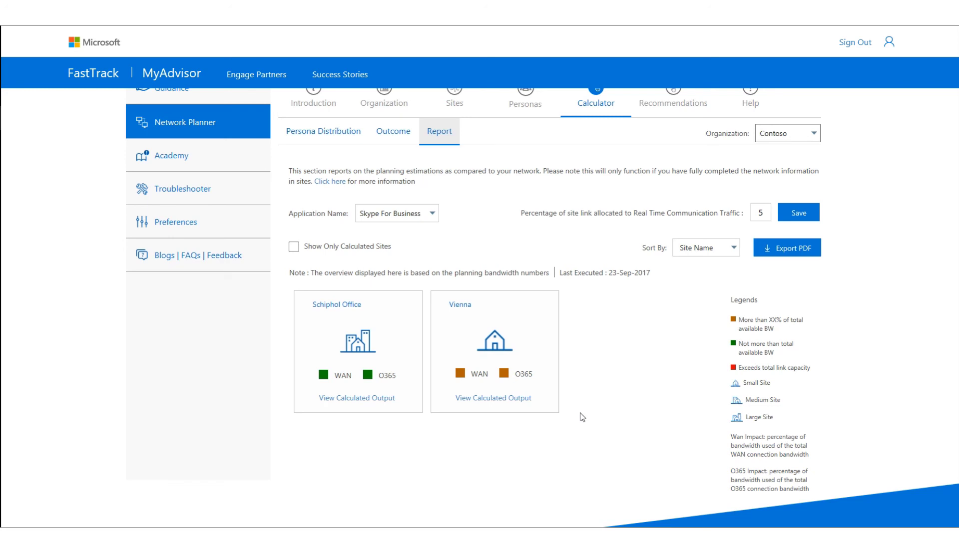
scroll(554, 242, up, 2)
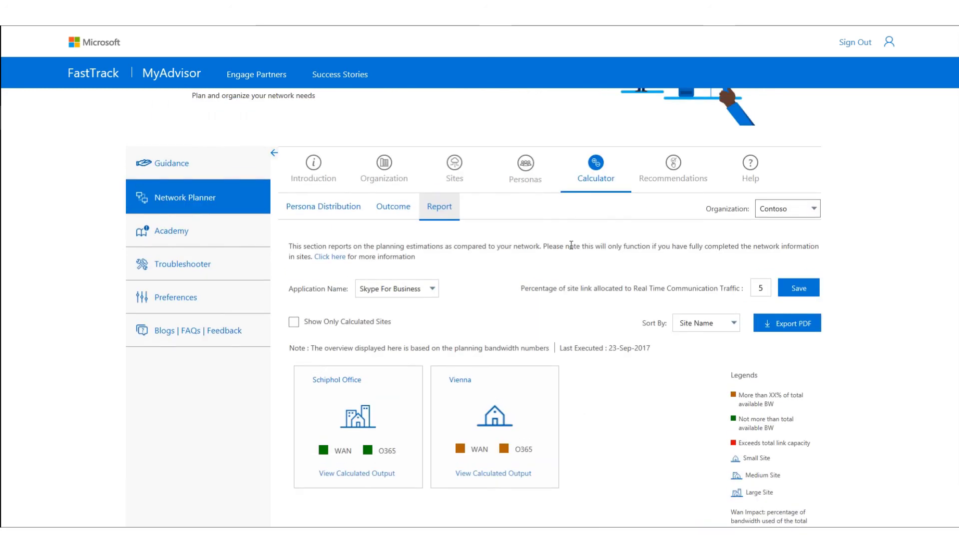
click(694, 188)
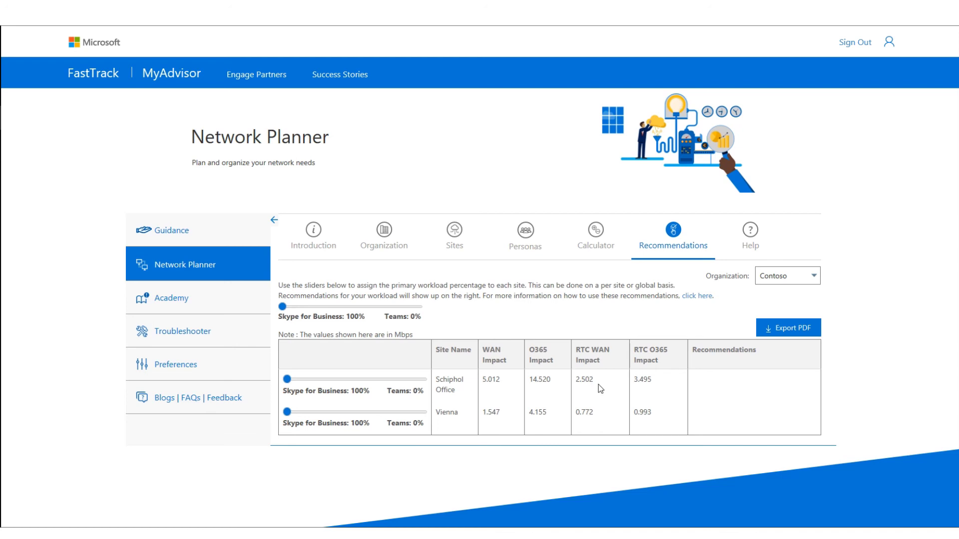
Set both sites' primary workload to 100% Teams and bring up the Recommendations help topic.
click(431, 340)
drag(282, 312, 424, 309)
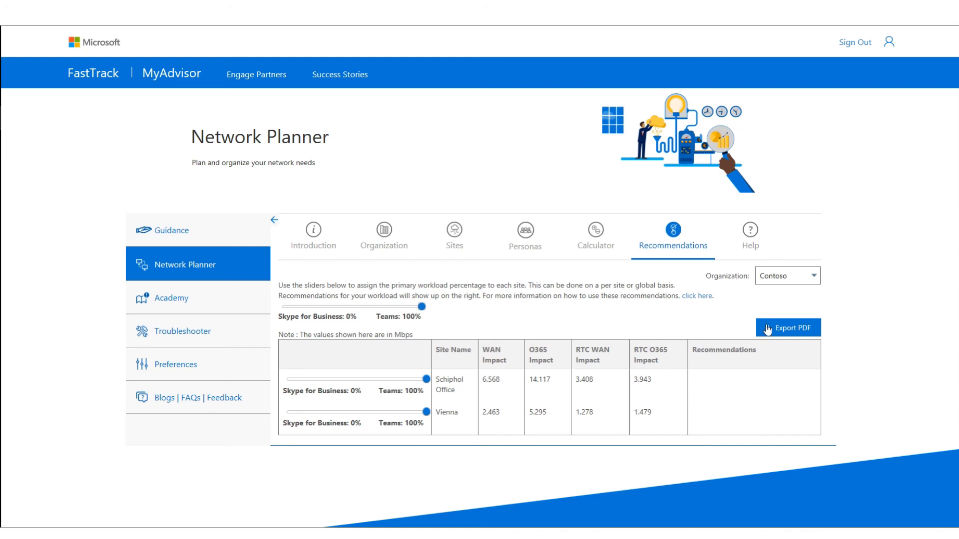
click(764, 246)
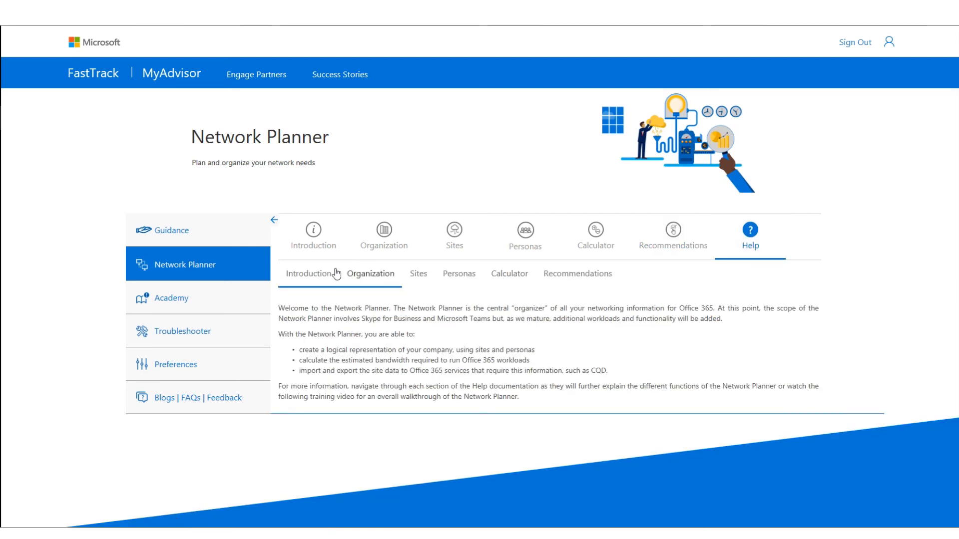
click(577, 274)
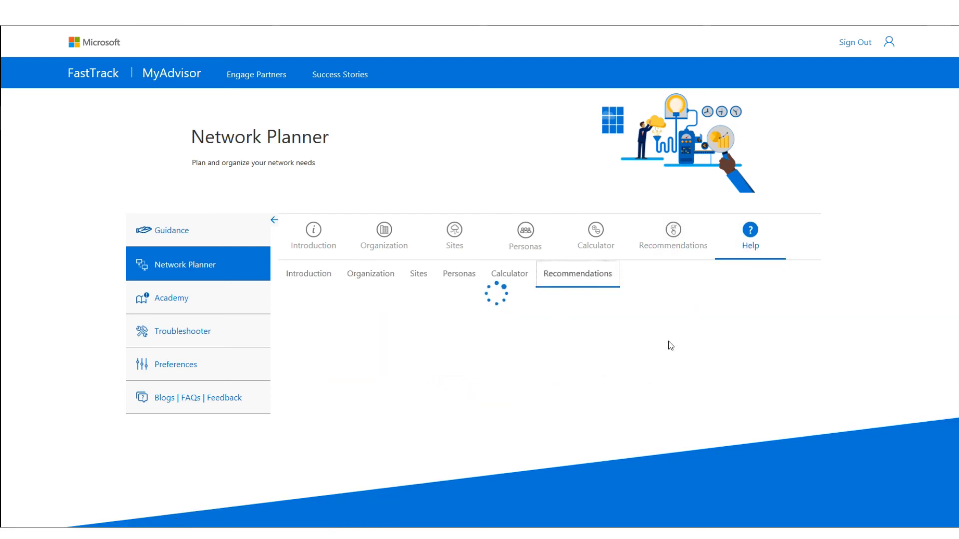